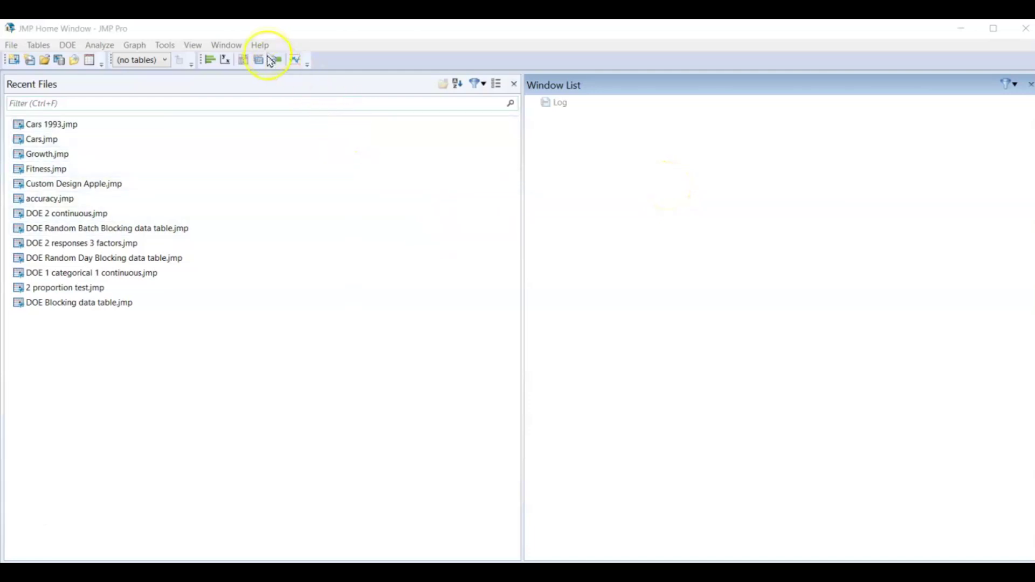
# - Open JMP's Sample Data Library folder from the Help menu
pyautogui.click(263, 46)
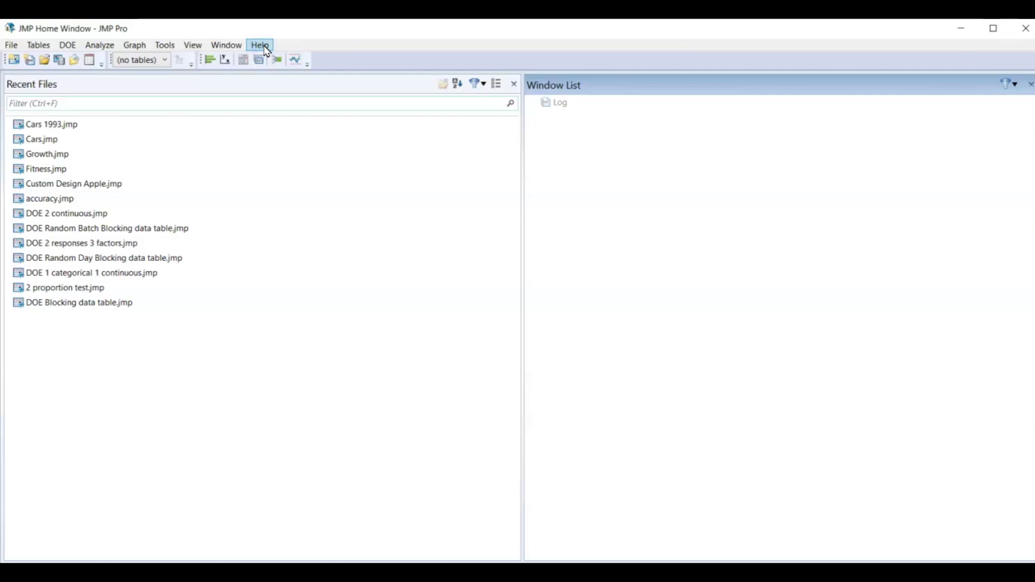
pyautogui.click(264, 48)
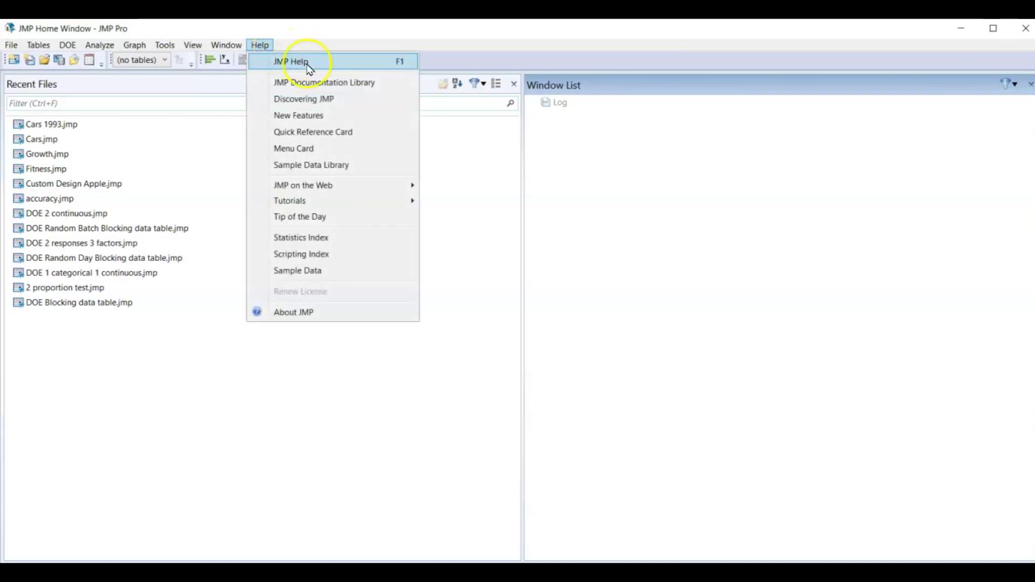
pyautogui.click(338, 165)
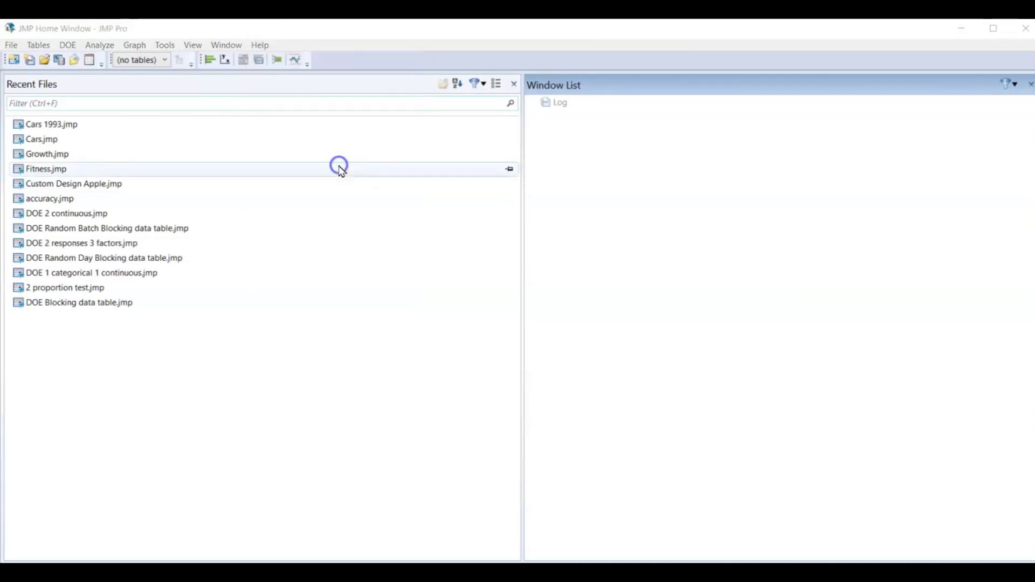
pyautogui.moveTo(362, 87); pyautogui.dragTo(370, 82)
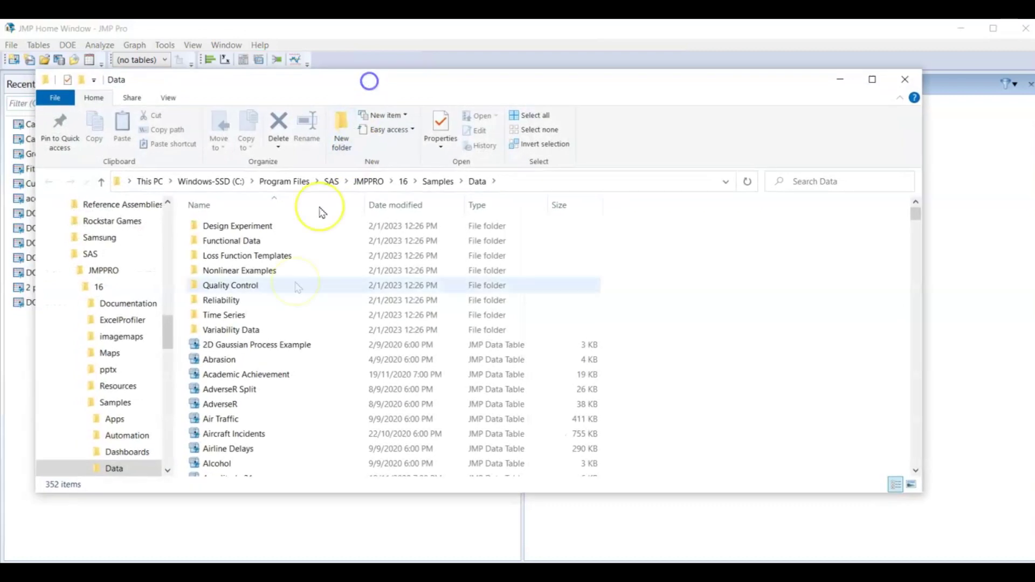
# - Scroll down the folder list and select the Cars 1993 data table file
pyautogui.scroll(-4, 291, 264)
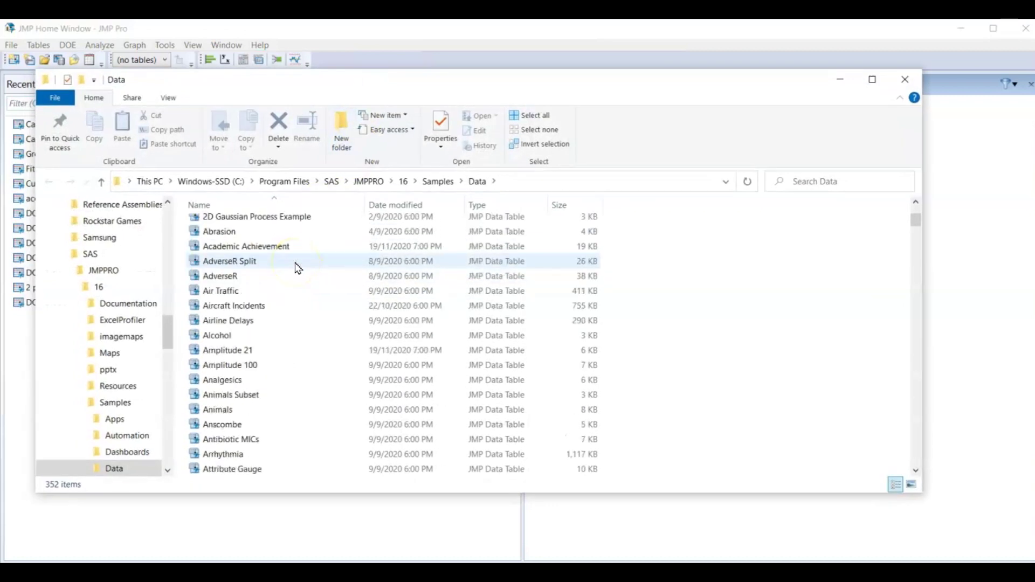
pyautogui.scroll(-12, 296, 268)
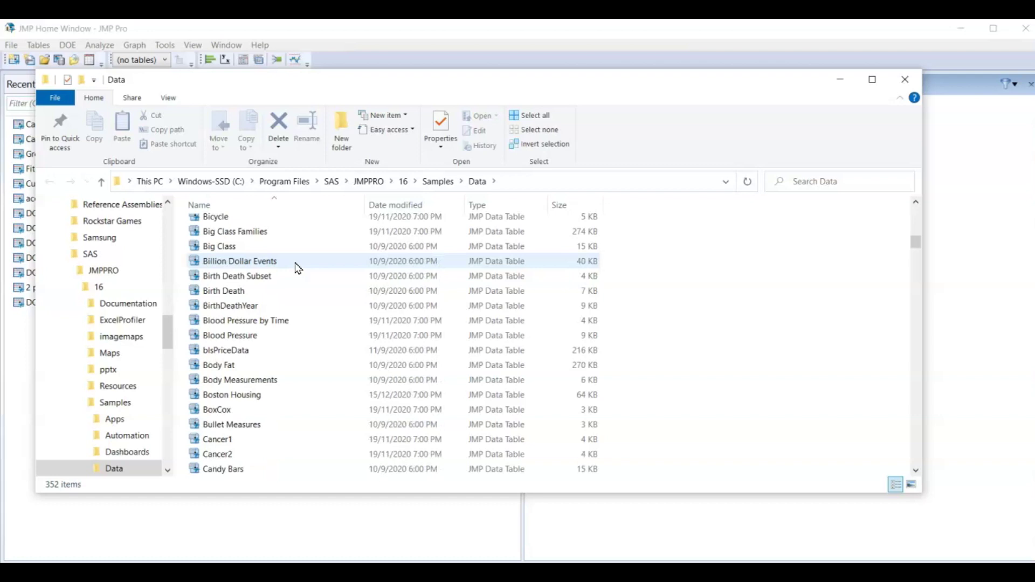
pyautogui.scroll(-2, 296, 268)
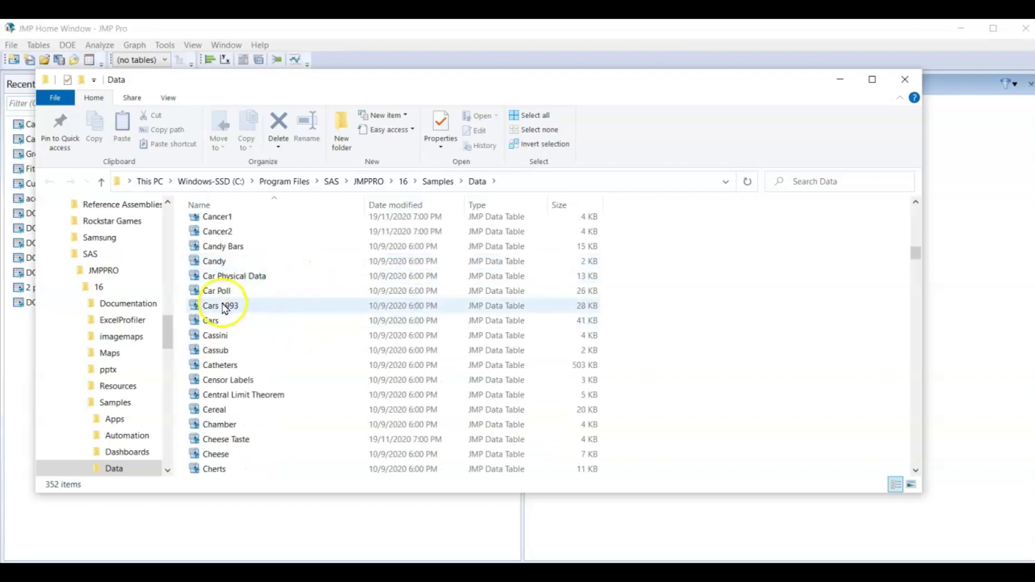
pyautogui.click(224, 305)
# - Open Cars 1993 in JMP, close the Explorer window and enlarge the table window
pyautogui.doubleClick(240, 305)
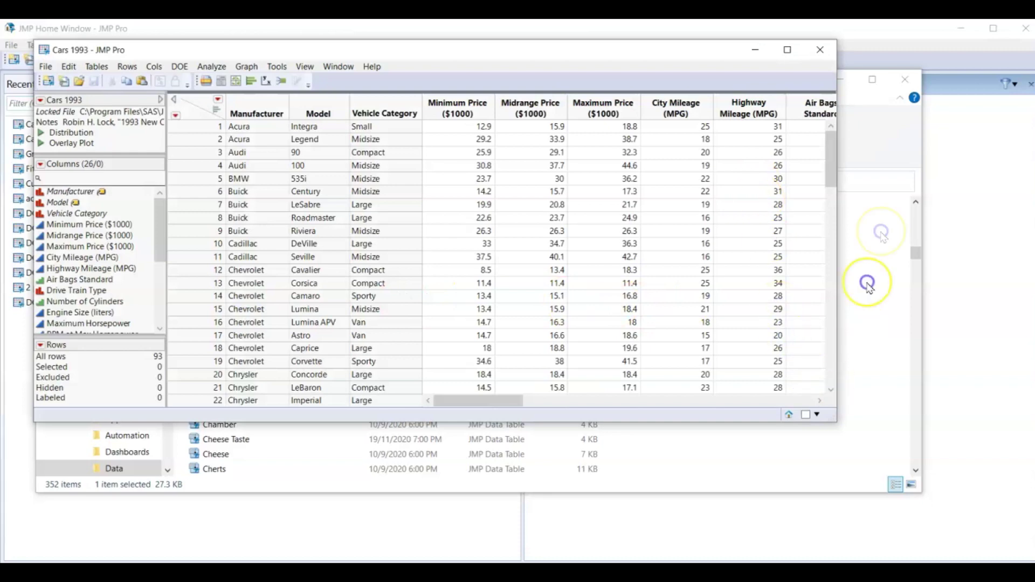
pyautogui.click(909, 81)
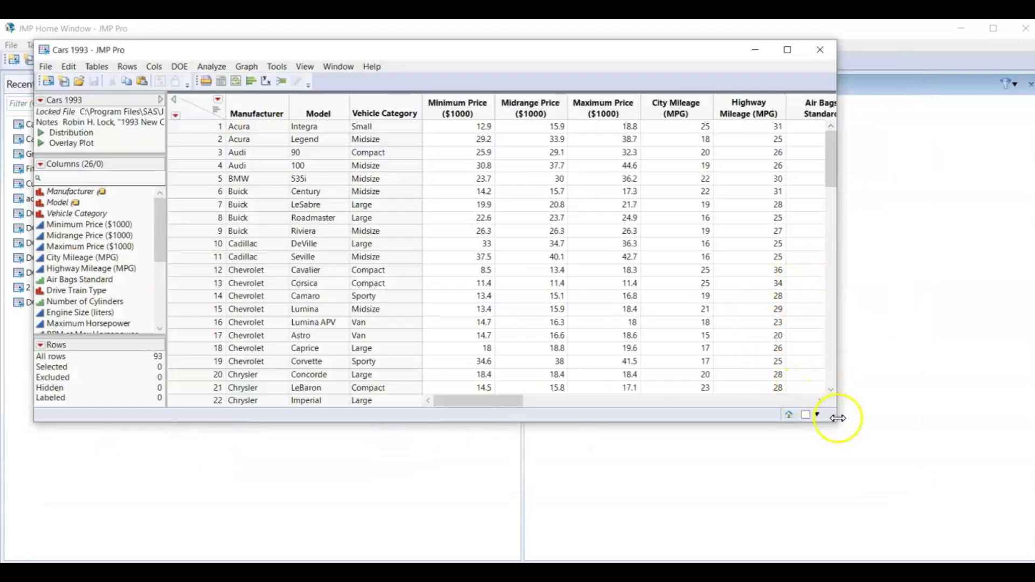
pyautogui.moveTo(836, 419); pyautogui.dragTo(897, 490)
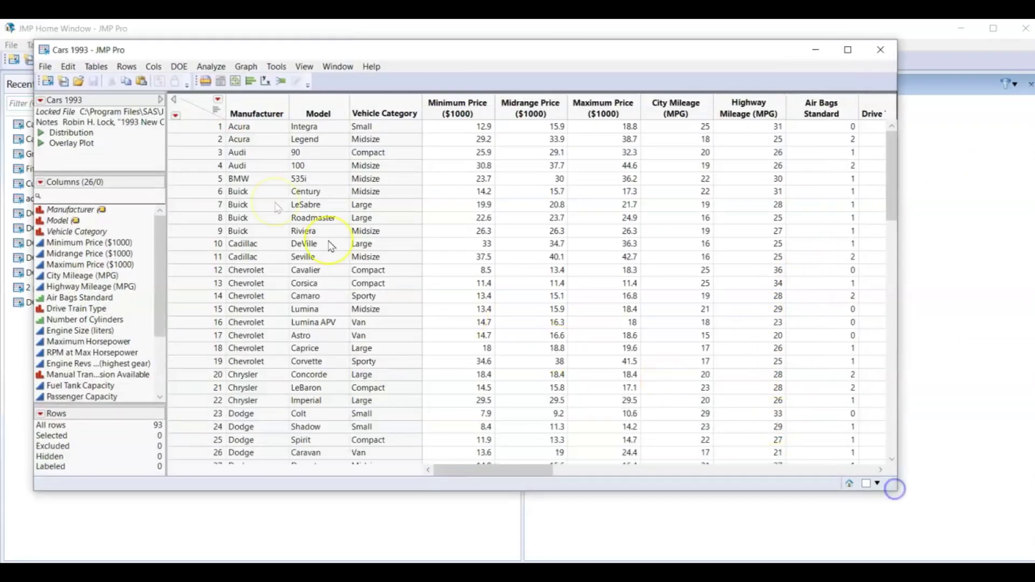
# - Select the City Mileage (MPG) and Engine Size (liters) columns in the table
pyautogui.click(689, 106)
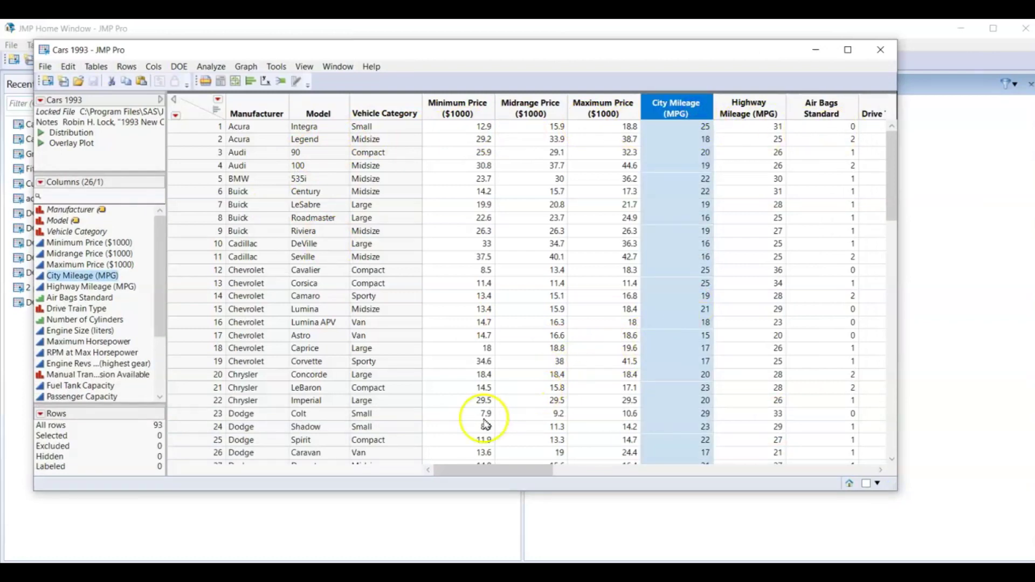
pyautogui.moveTo(474, 468); pyautogui.dragTo(539, 470)
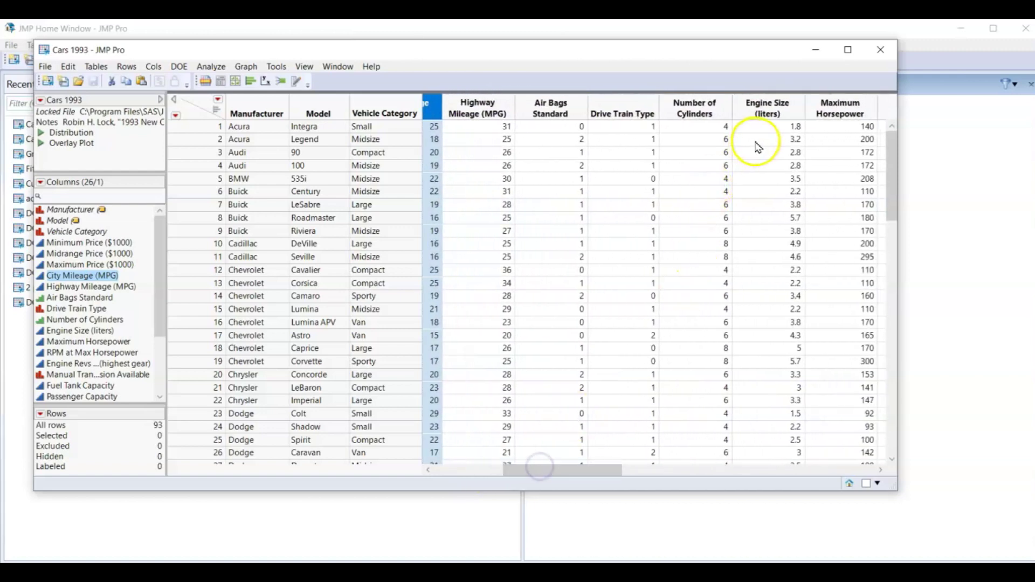
pyautogui.click(761, 105)
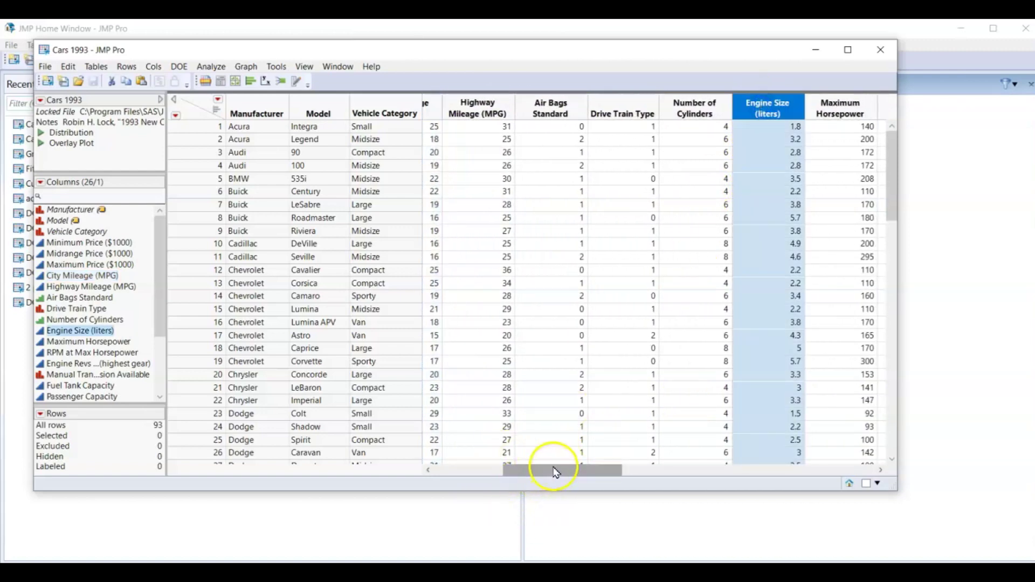
pyautogui.moveTo(555, 470); pyautogui.dragTo(451, 467)
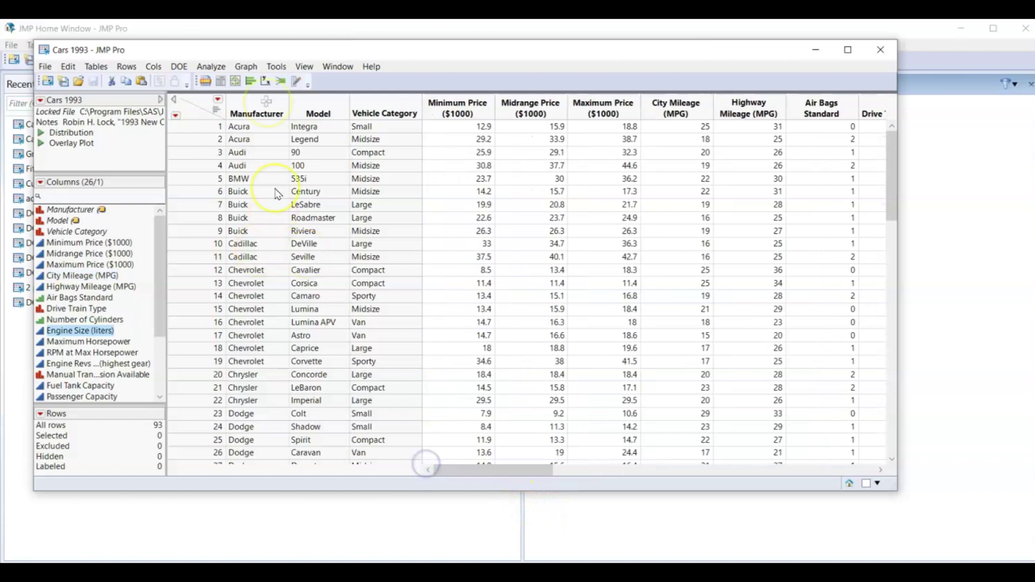
# - Run Fit Y by X with City Mileage (MPG) as Y and Engine Size (liters) as X
pyautogui.click(212, 67)
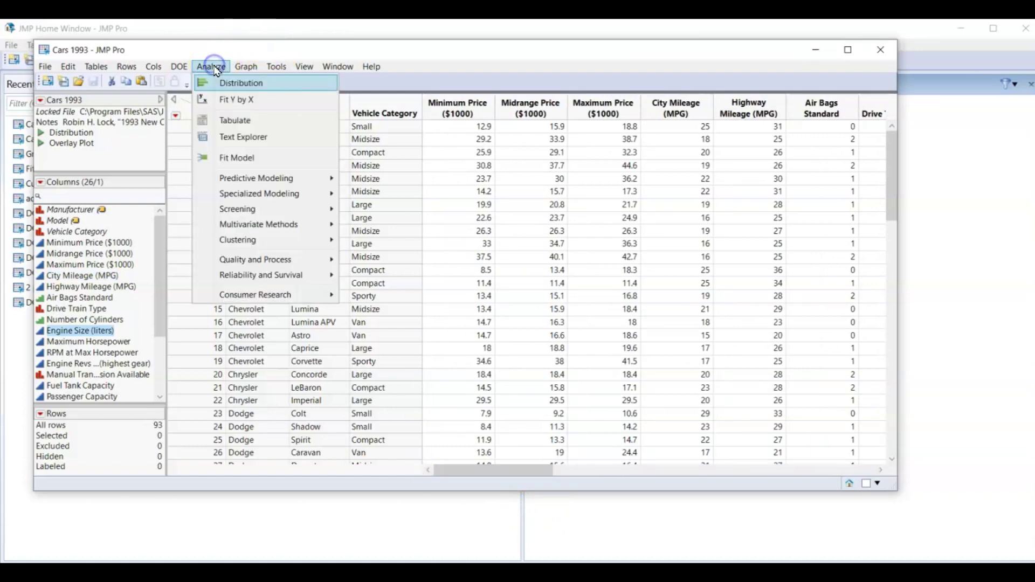
pyautogui.click(240, 99)
pyautogui.moveTo(295, 86); pyautogui.dragTo(297, 75)
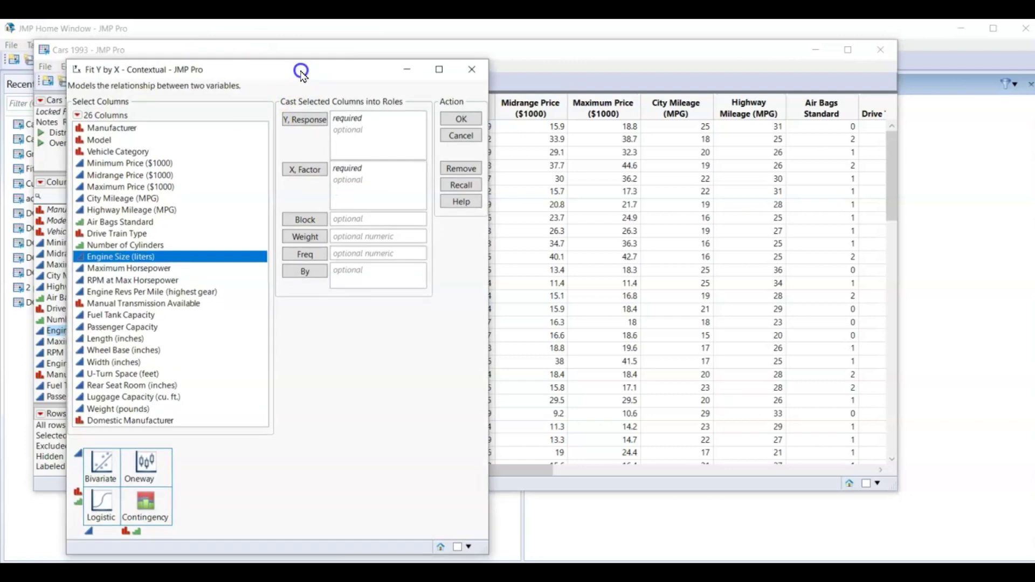
pyautogui.click(117, 200)
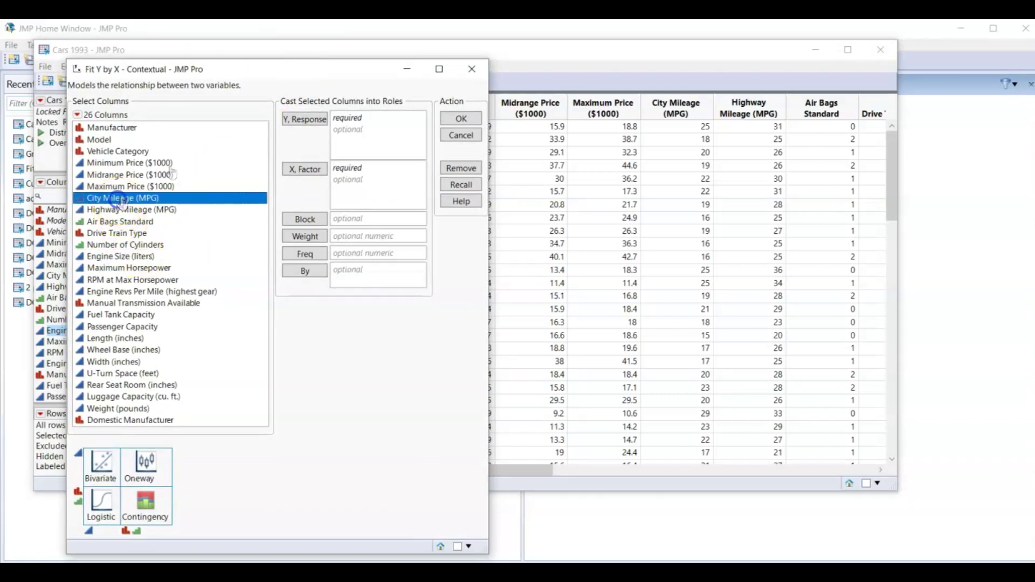
pyautogui.click(305, 119)
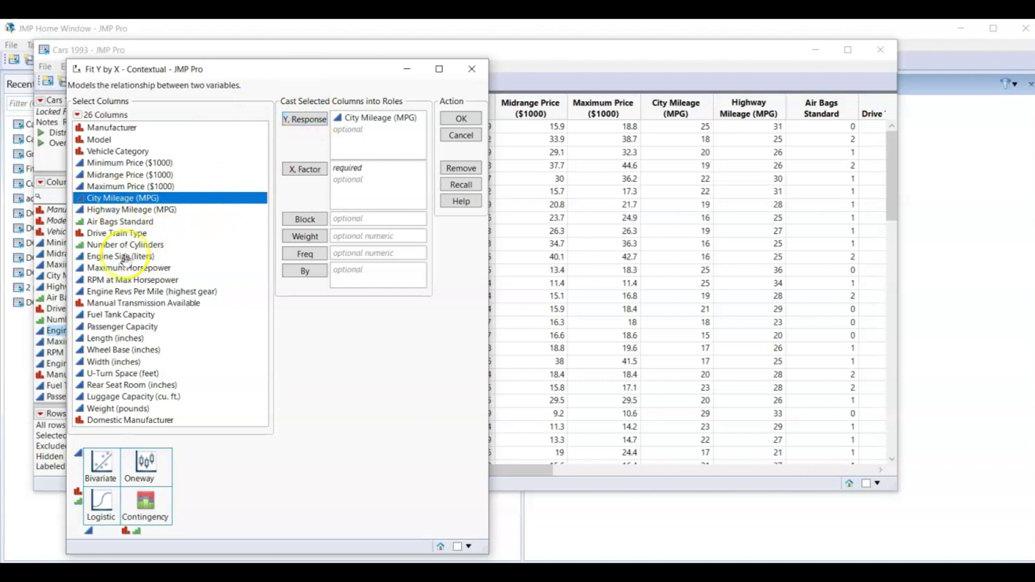
pyautogui.click(116, 258)
pyautogui.click(303, 171)
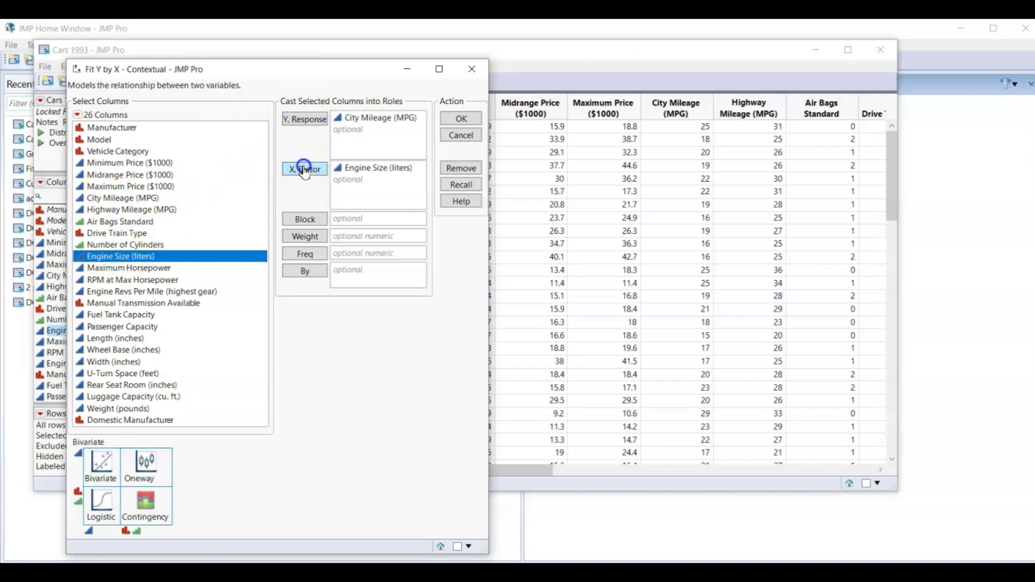
pyautogui.click(466, 119)
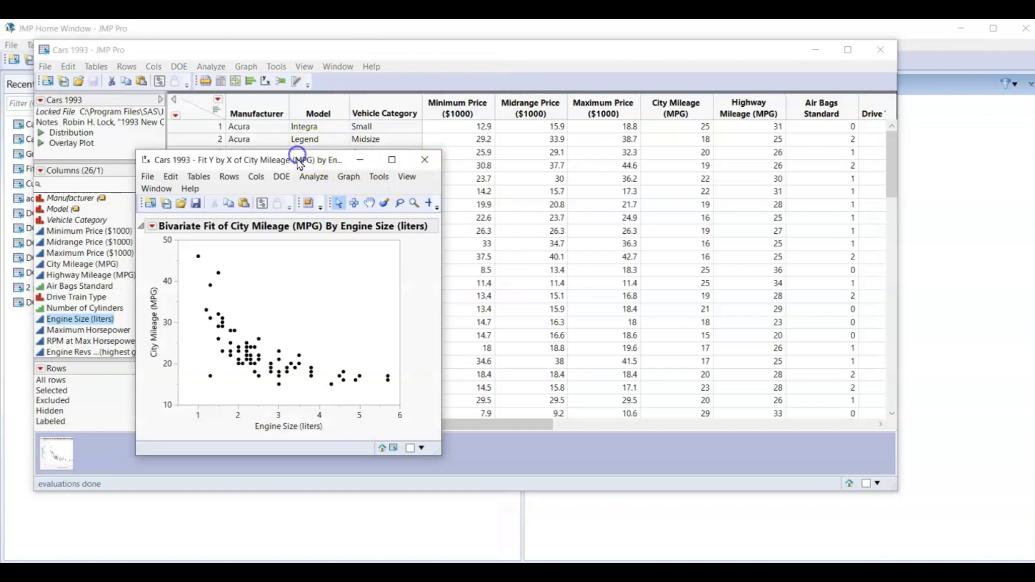
# - Enlarge the report and add Fit Line: City Mileage = 32.626719 − 3.8463719×Engine Size, RSquare 0.504104
pyautogui.moveTo(299, 162); pyautogui.dragTo(317, 74)
pyautogui.moveTo(457, 366); pyautogui.dragTo(536, 449)
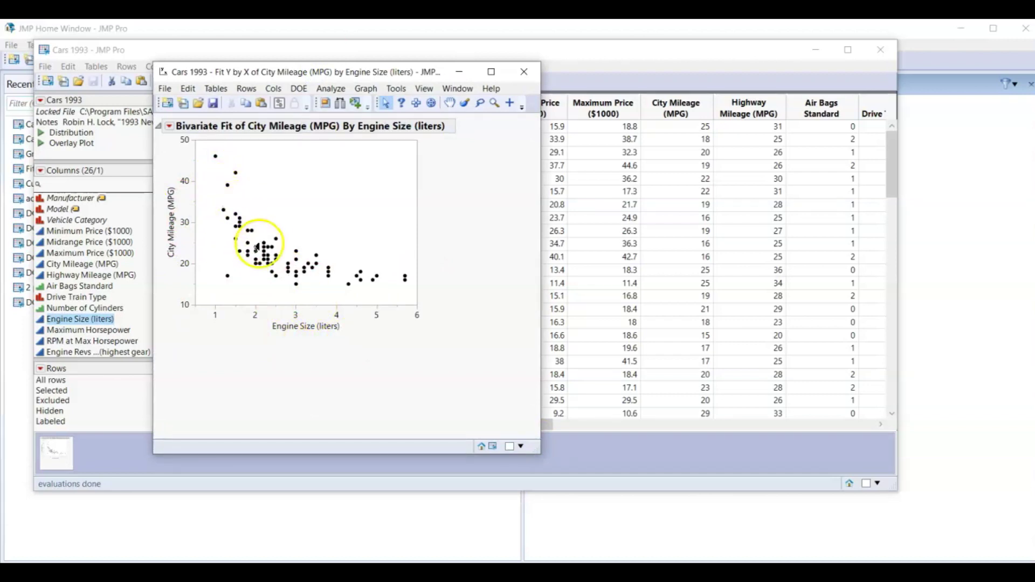
pyautogui.click(170, 128)
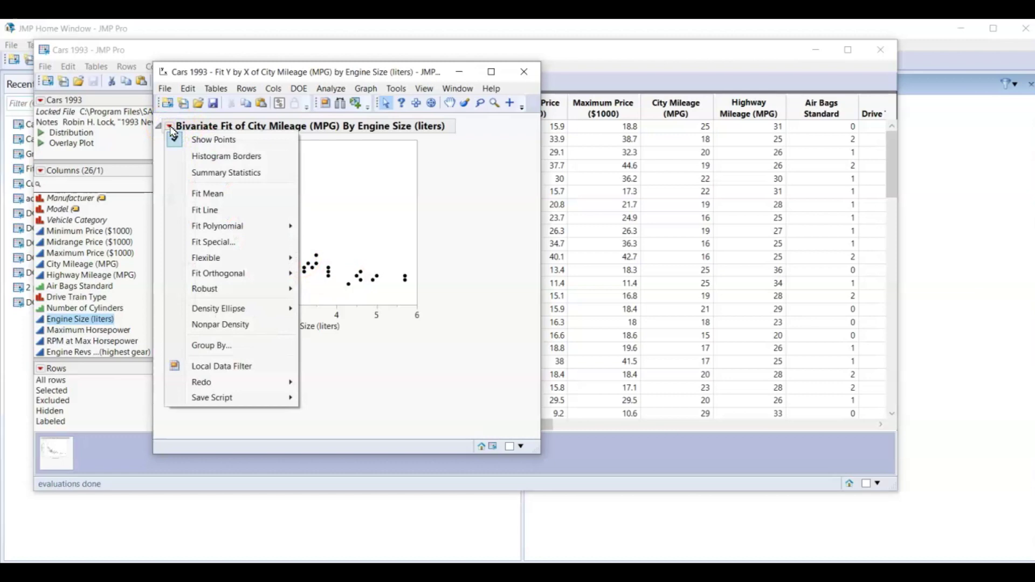
pyautogui.click(227, 211)
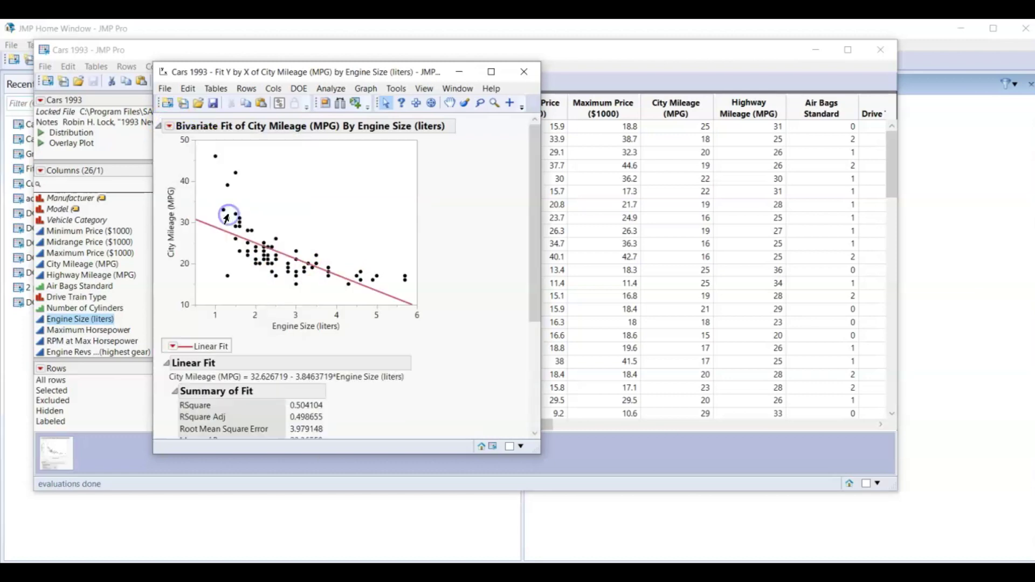
pyautogui.scroll(-1, 500, 306)
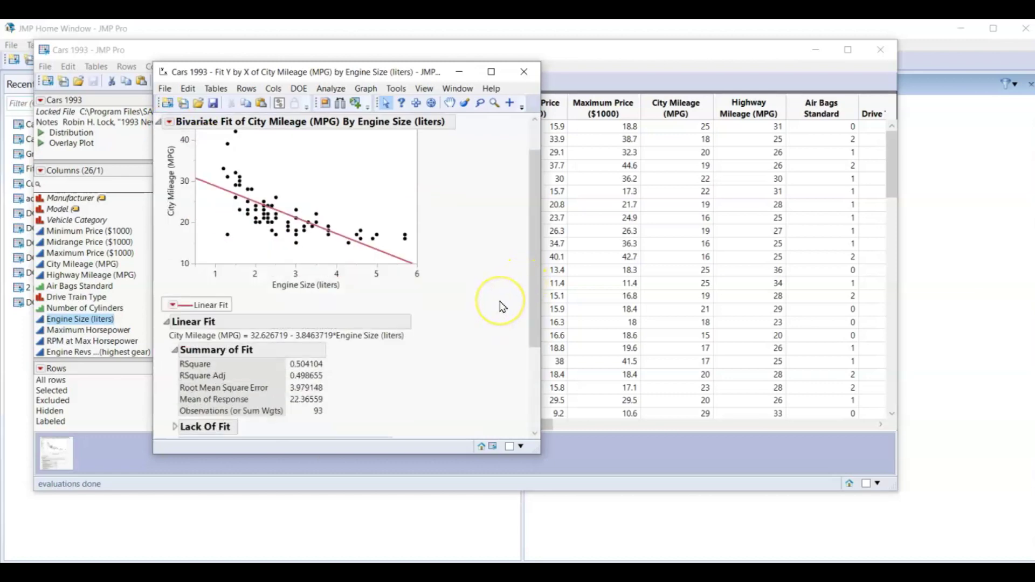
pyautogui.scroll(-3, 501, 306)
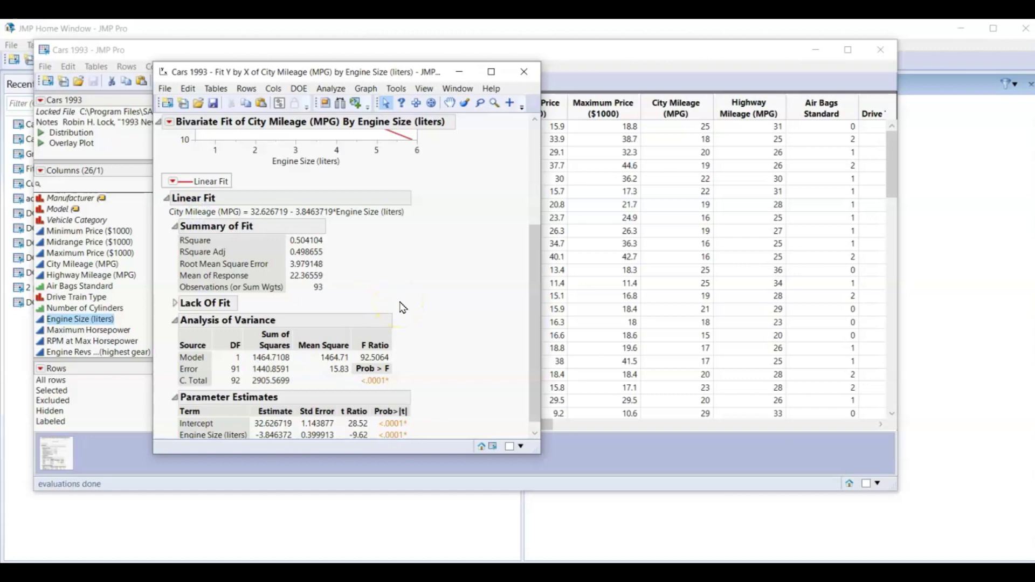
pyautogui.scroll(3, 401, 306)
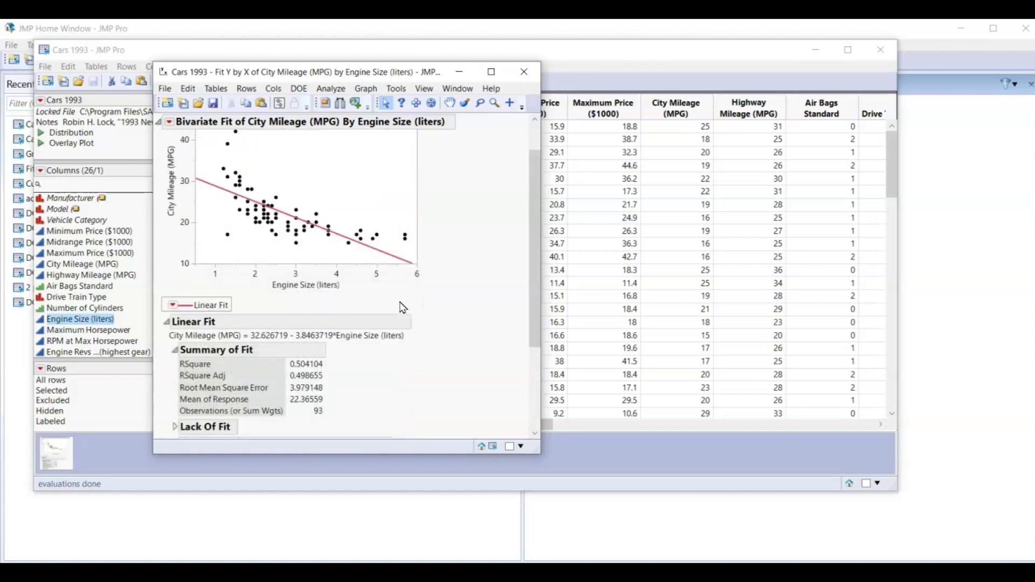
# - Fit City Mileage on the reciprocal of Engine Size, giving RSquare 0.702787
pyautogui.click(169, 127)
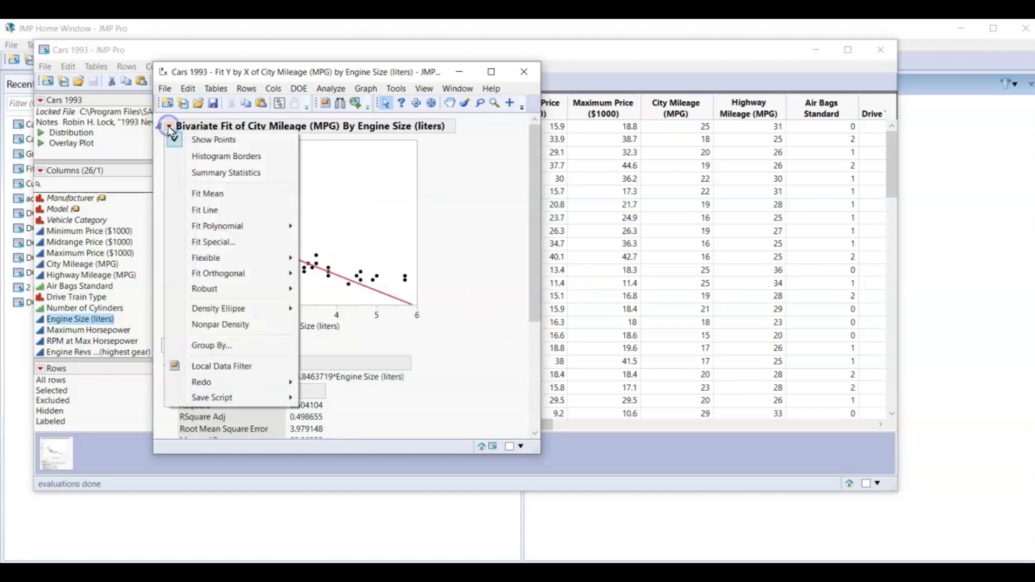
pyautogui.click(240, 243)
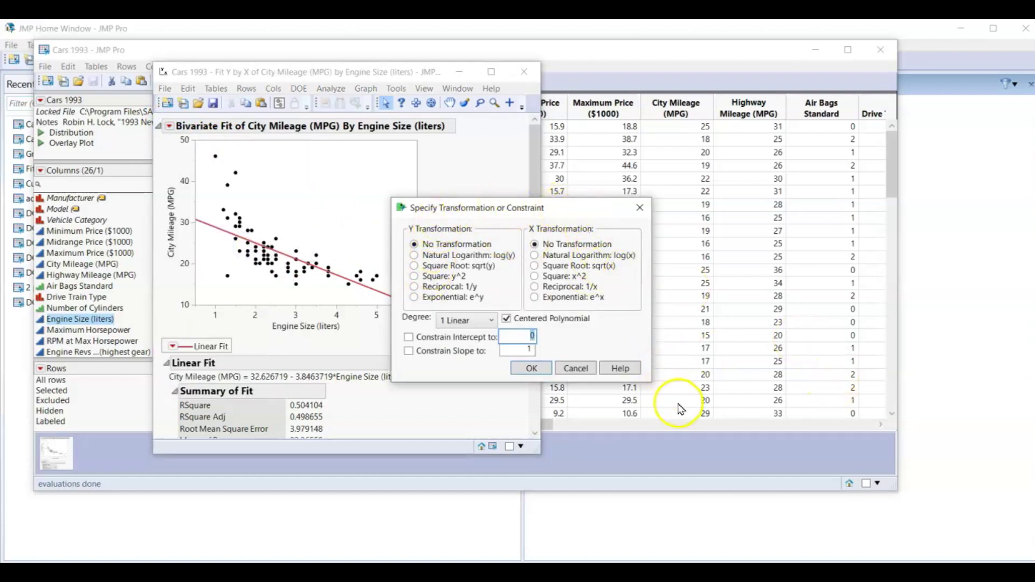
pyautogui.click(535, 291)
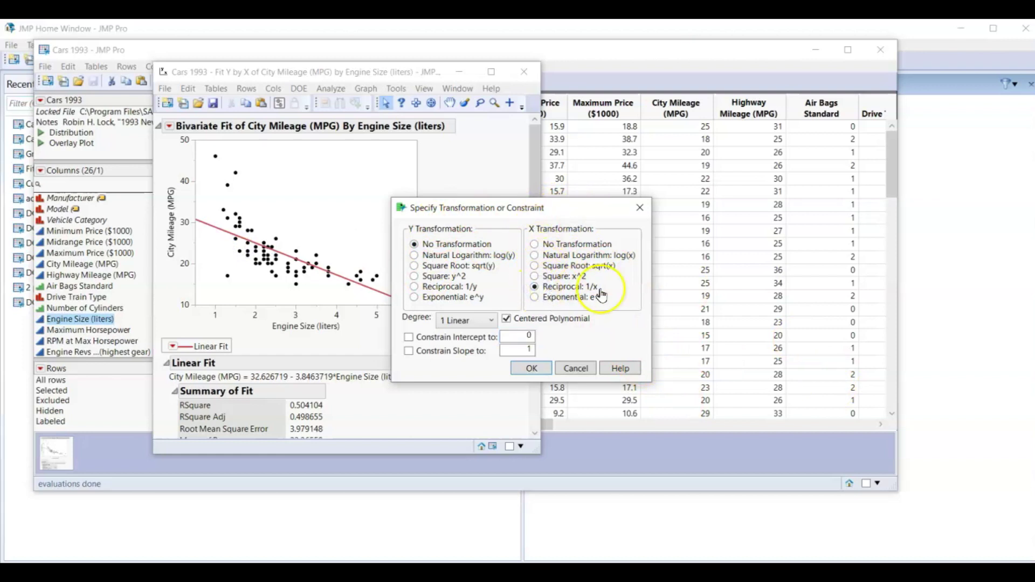
pyautogui.click(532, 370)
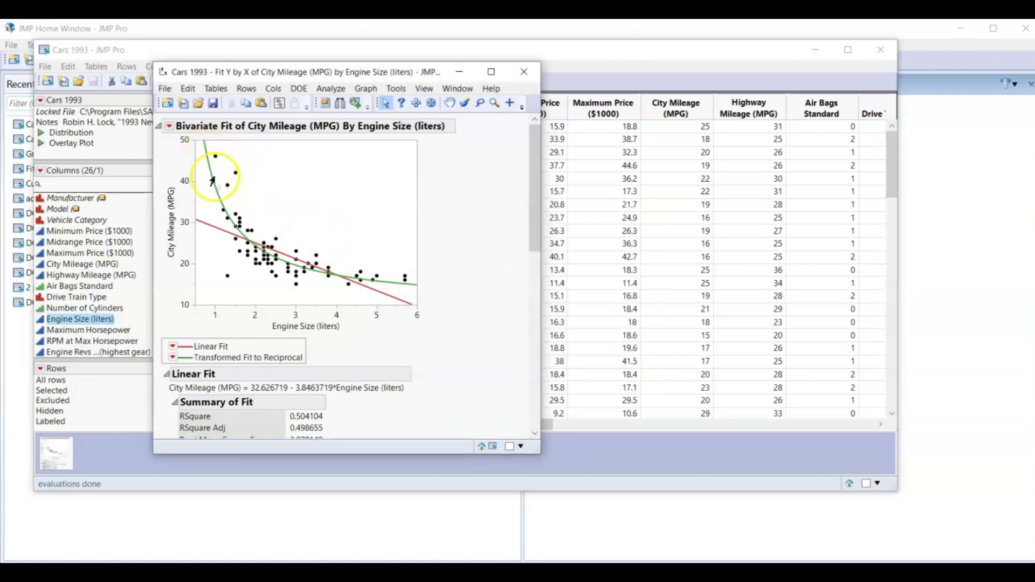
# - Collapse the Linear Fit results and scroll back to the top of the report
pyautogui.scroll(-3, 453, 280)
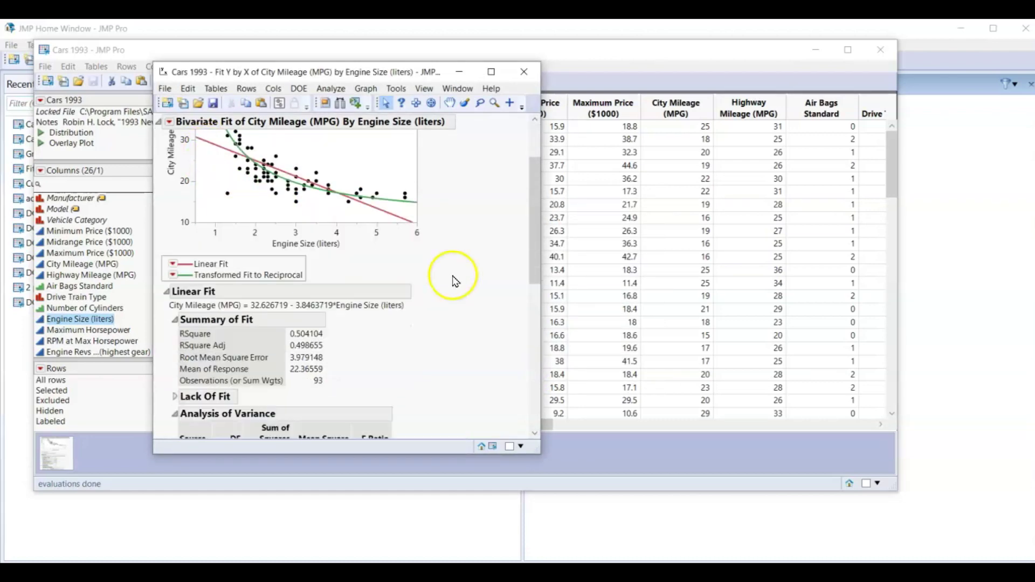
pyautogui.scroll(-2, 453, 279)
pyautogui.click(167, 251)
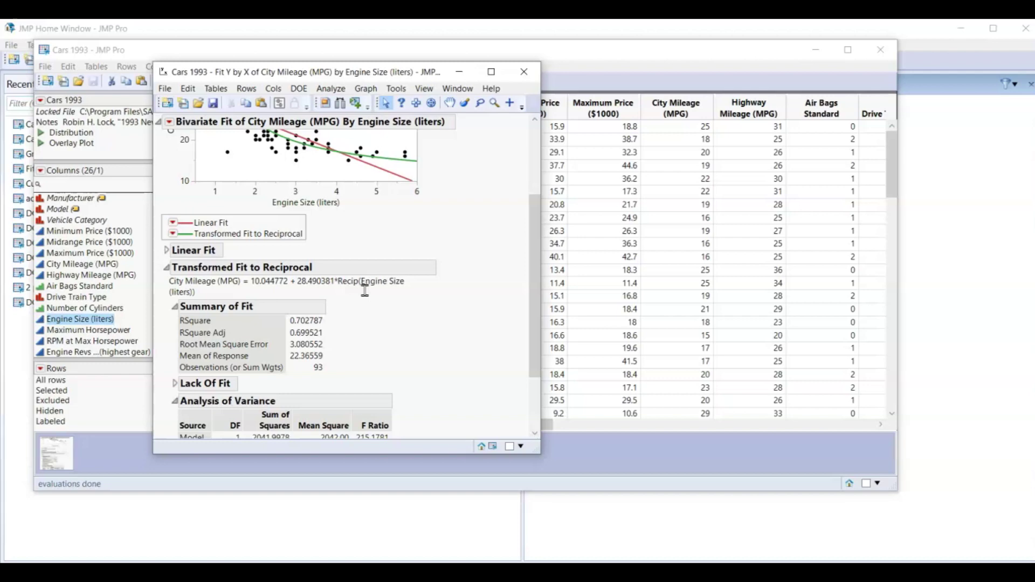
pyautogui.scroll(3, 414, 336)
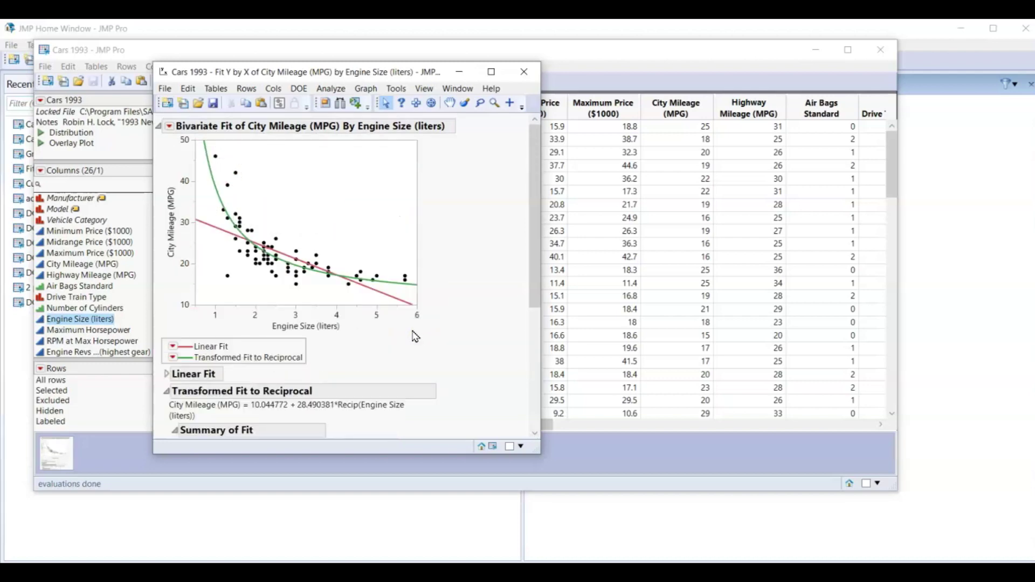
# - In the enlarged Cars 1993 table, start a new column after the last one named Own transform
pyautogui.click(722, 50)
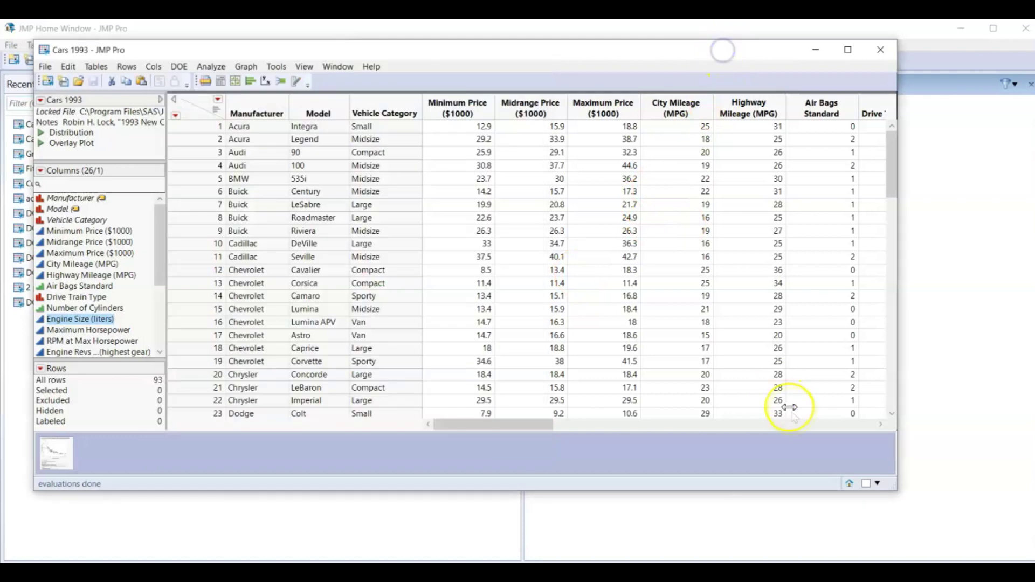
pyautogui.moveTo(895, 488); pyautogui.dragTo(935, 526)
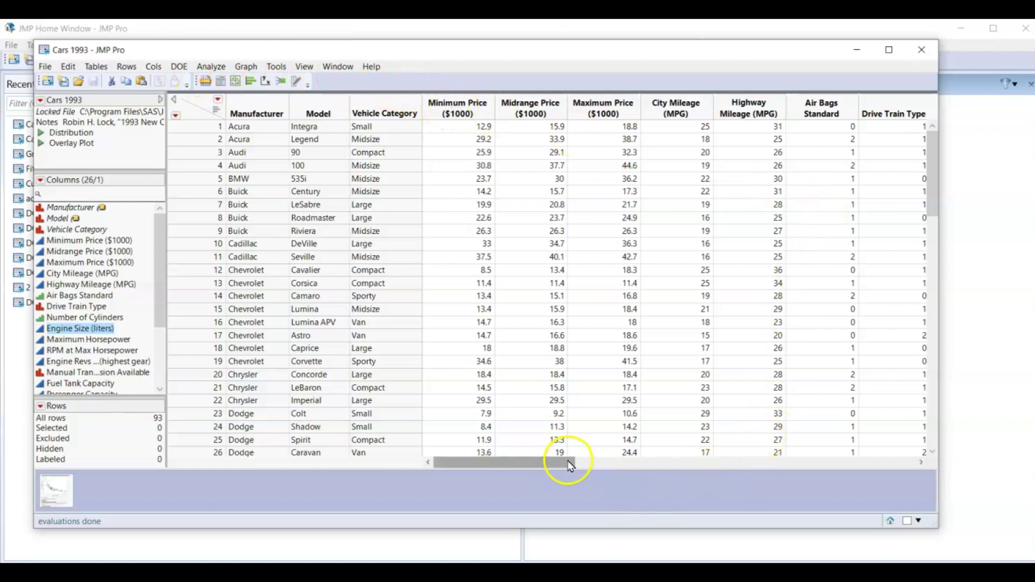
pyautogui.moveTo(570, 465); pyautogui.dragTo(925, 453)
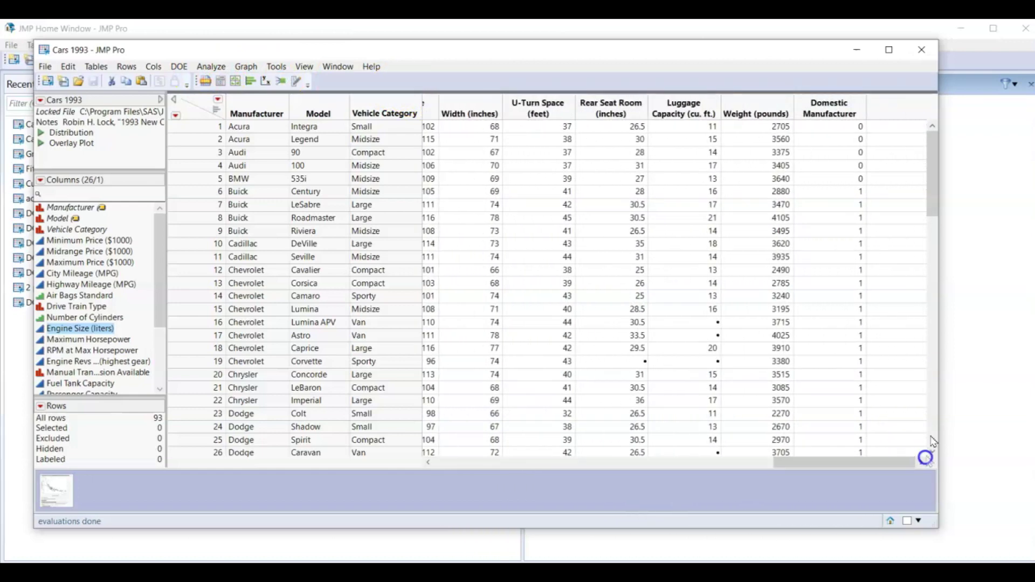
pyautogui.rightClick(892, 112)
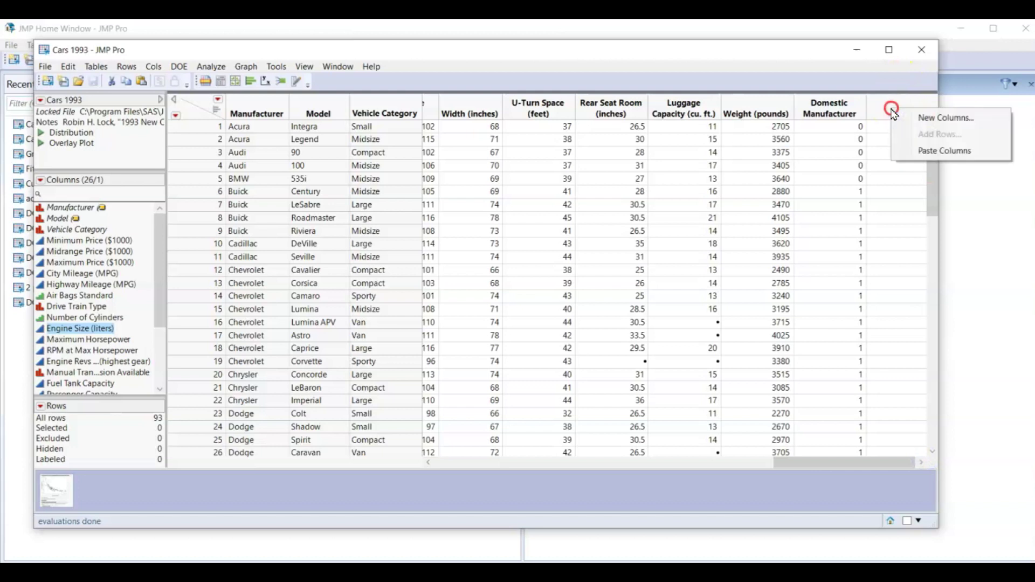
pyautogui.click(928, 123)
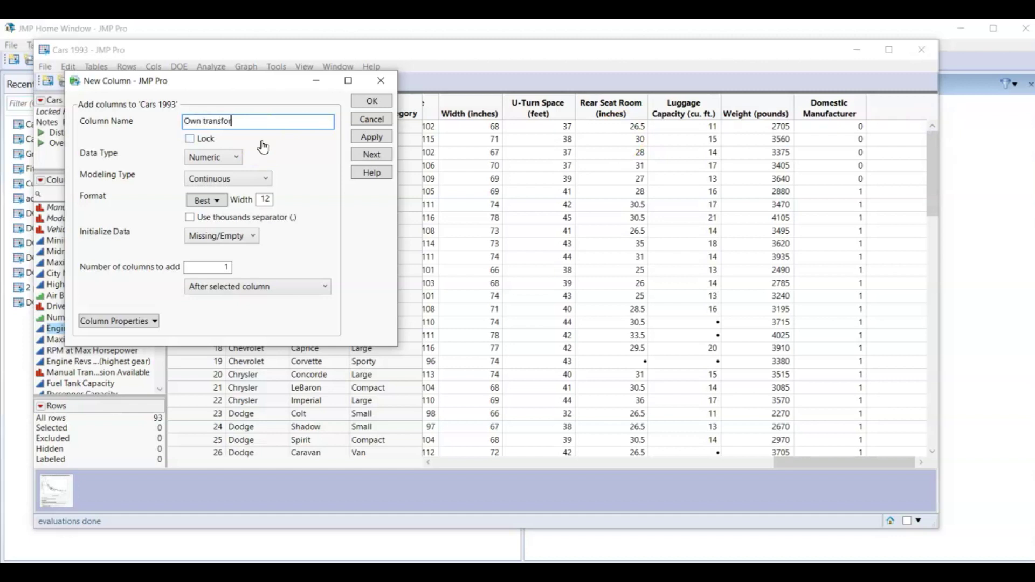
# - Give the Own transform column a Formula property and open its formula editor
pyautogui.click(303, 258)
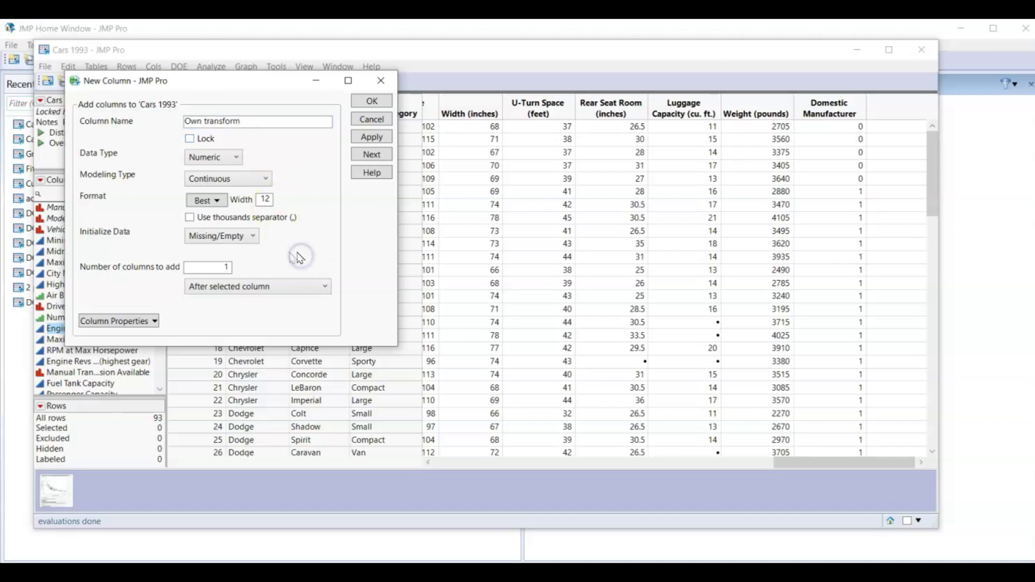
pyautogui.click(117, 321)
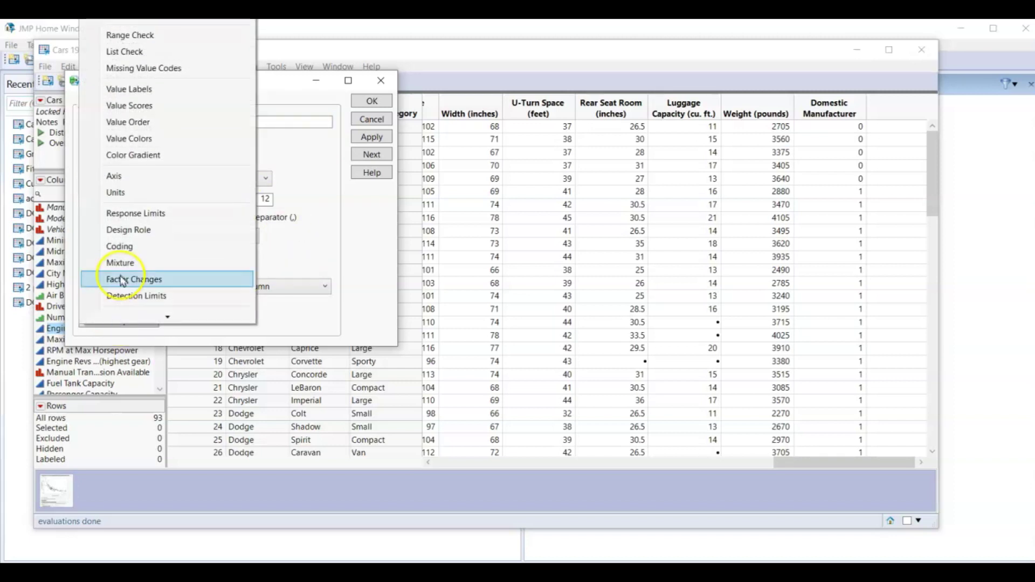
pyautogui.scroll(1, 138, 30)
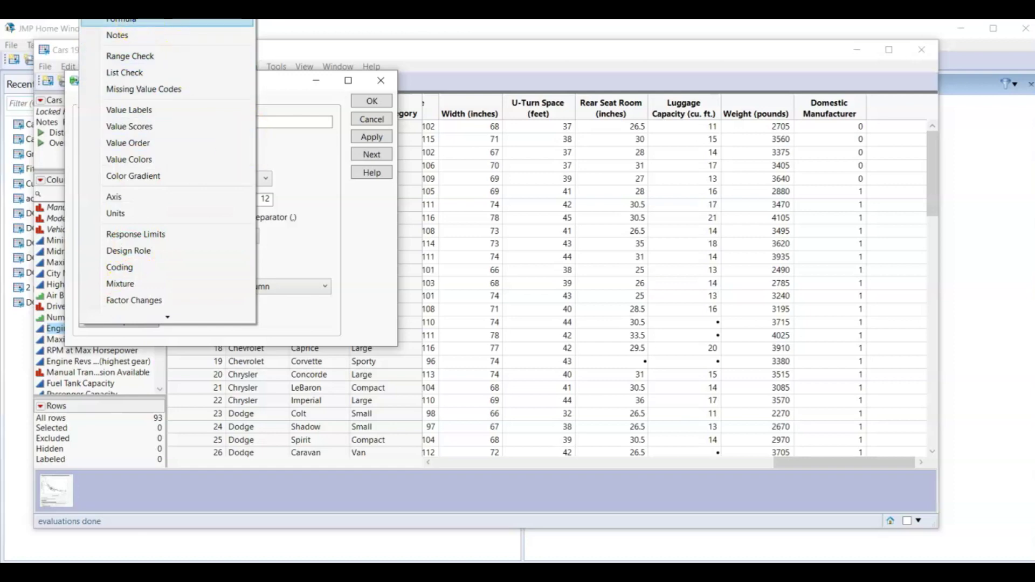
pyautogui.click(267, 81)
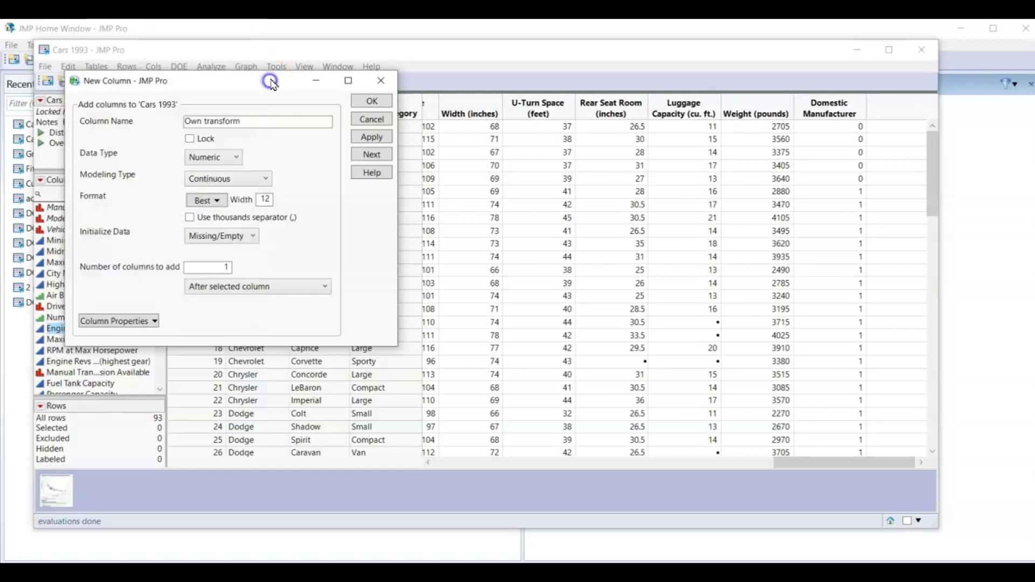
pyautogui.moveTo(267, 81); pyautogui.dragTo(300, 150)
pyautogui.click(658, 147)
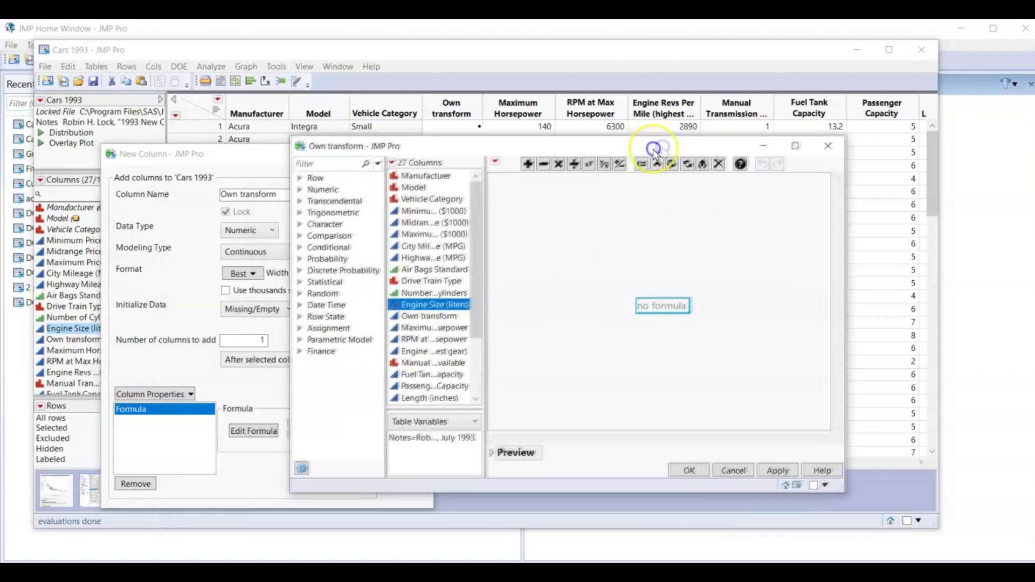
# - Set the formula to Engine Size (liters)^3 and create the column (5.832 for the first car)
pyautogui.click(443, 304)
pyautogui.click(603, 165)
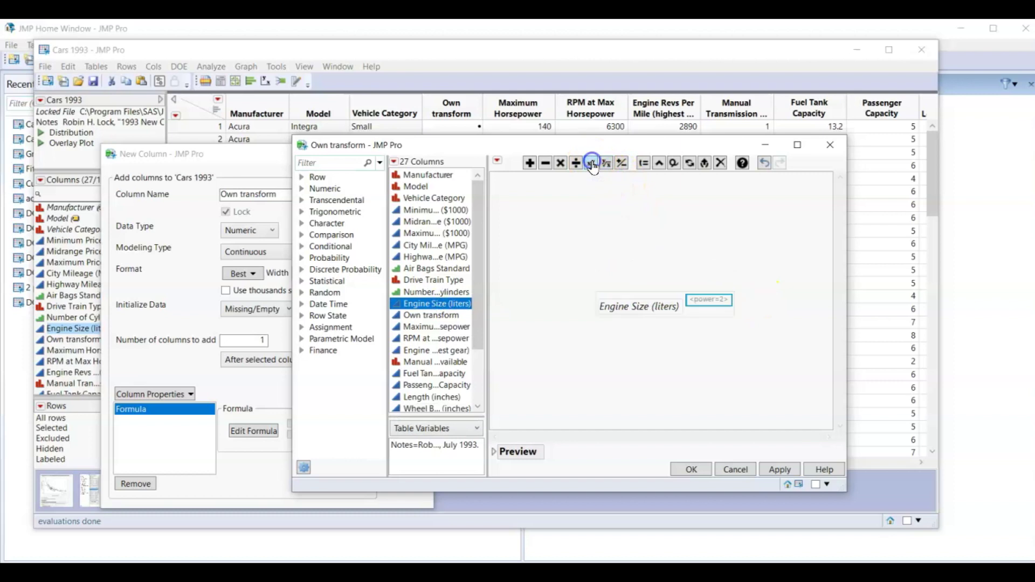
pyautogui.click(711, 302)
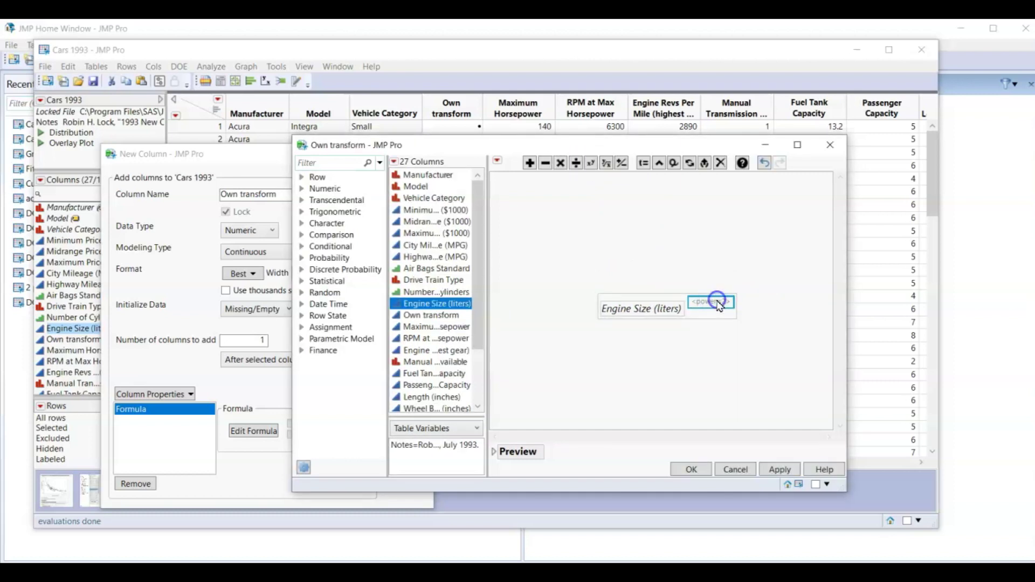
pyautogui.click(717, 302)
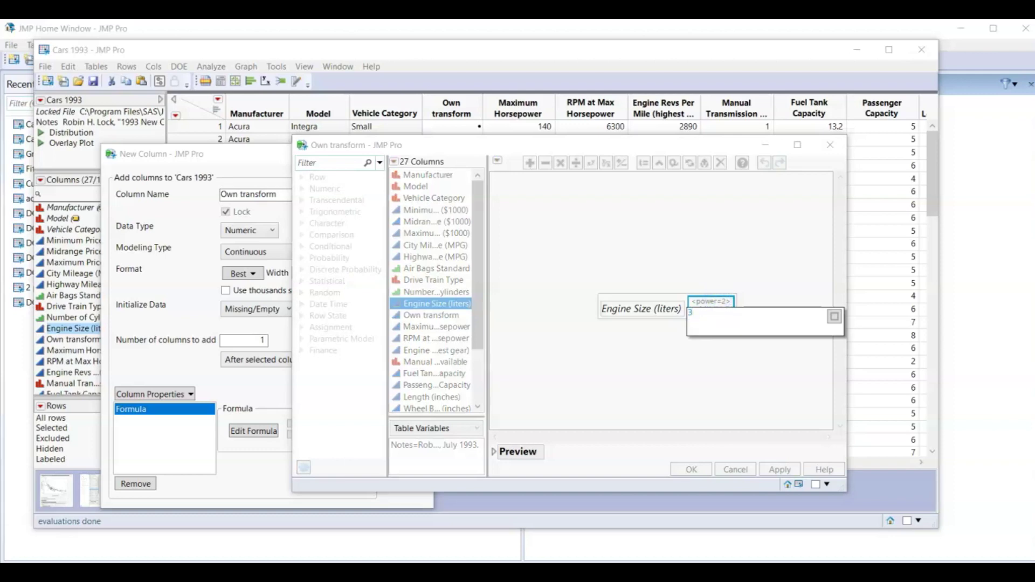
pyautogui.click(723, 364)
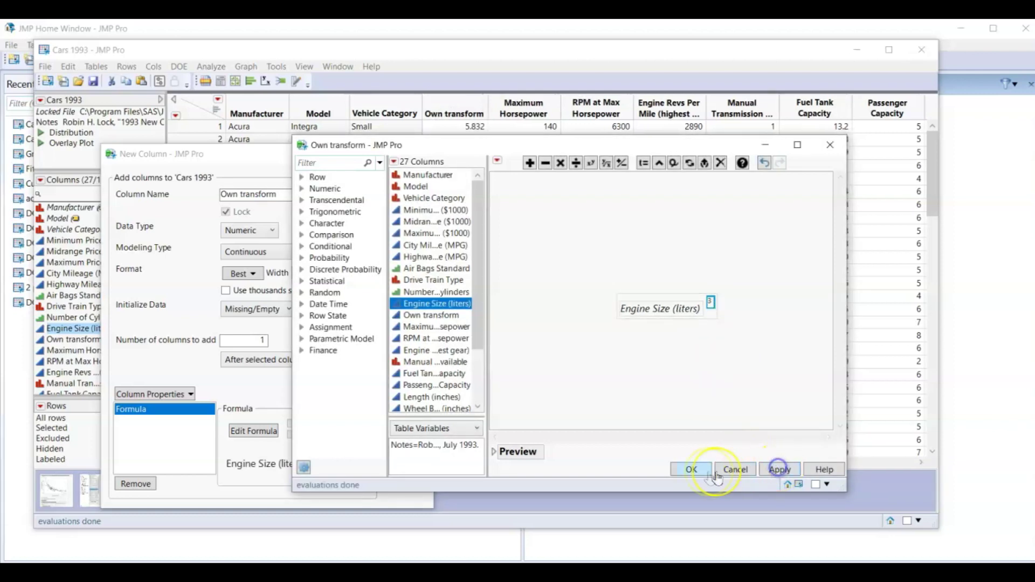
pyautogui.click(691, 470)
pyautogui.click(157, 483)
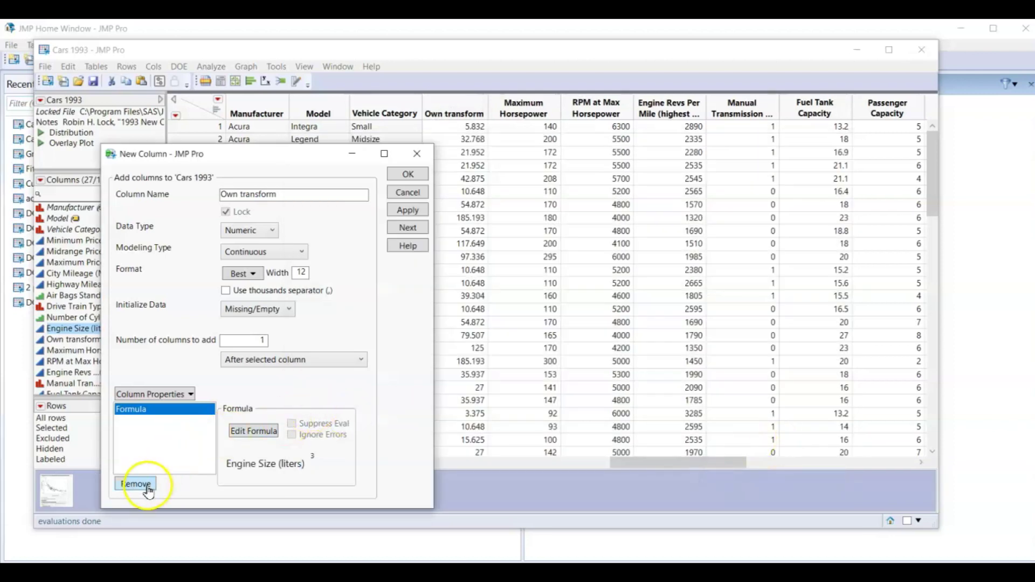
pyautogui.click(393, 210)
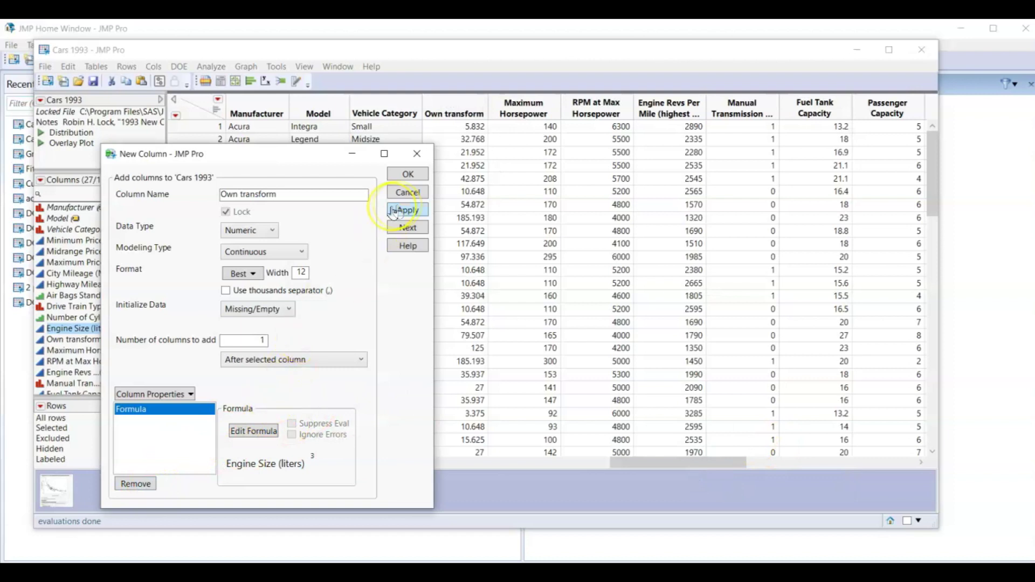
pyautogui.click(418, 177)
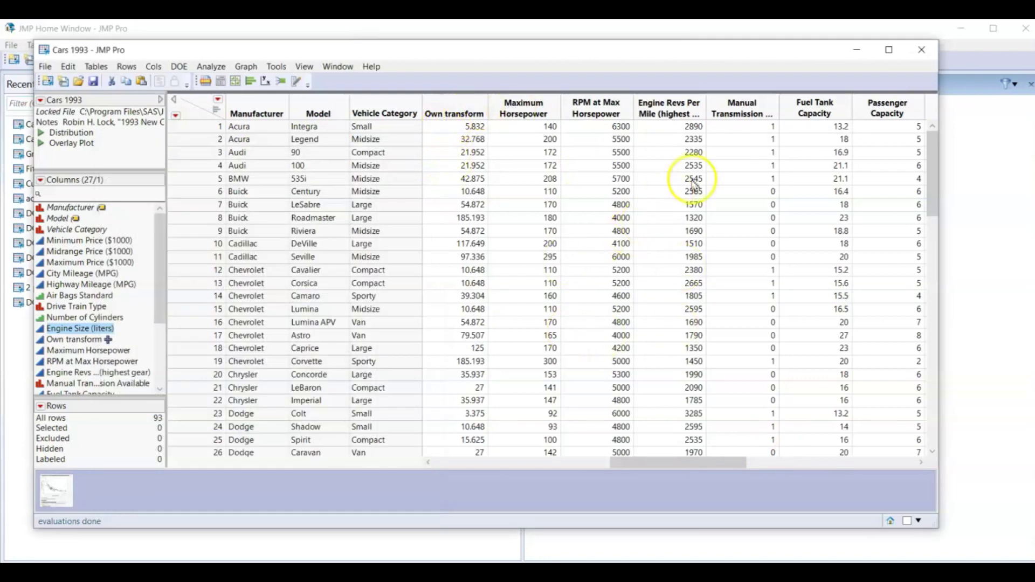
# - Set up Fit Y by X with City Mileage (MPG) as Y and Own transform as X
pyautogui.click(453, 110)
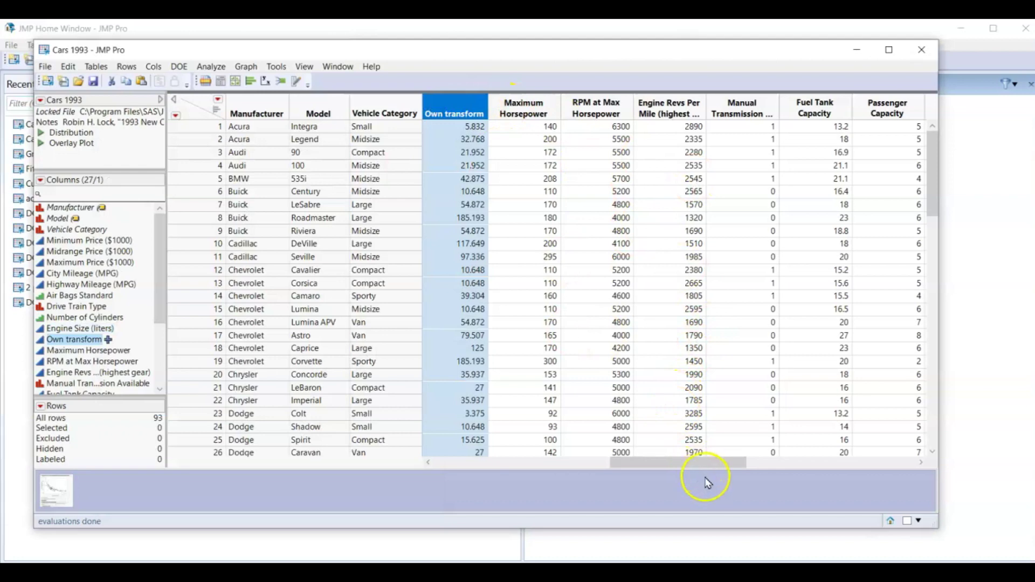
pyautogui.moveTo(701, 463); pyautogui.dragTo(655, 463)
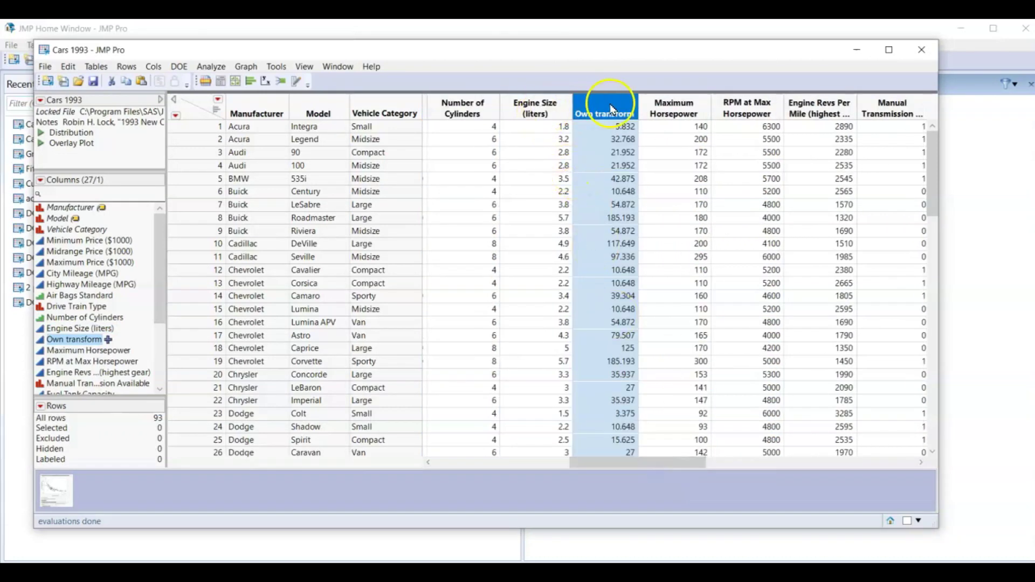
pyautogui.click(212, 66)
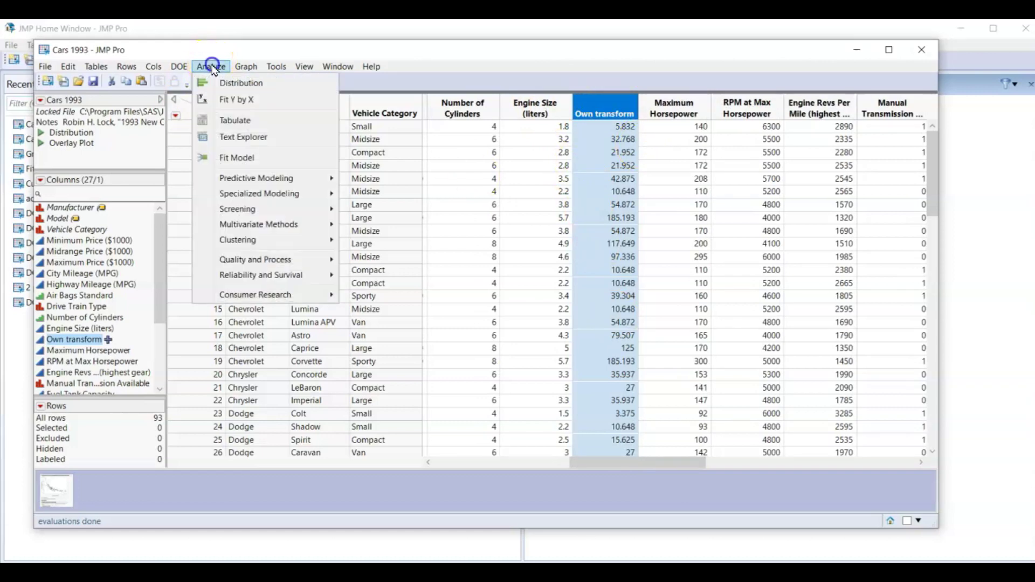
pyautogui.click(227, 101)
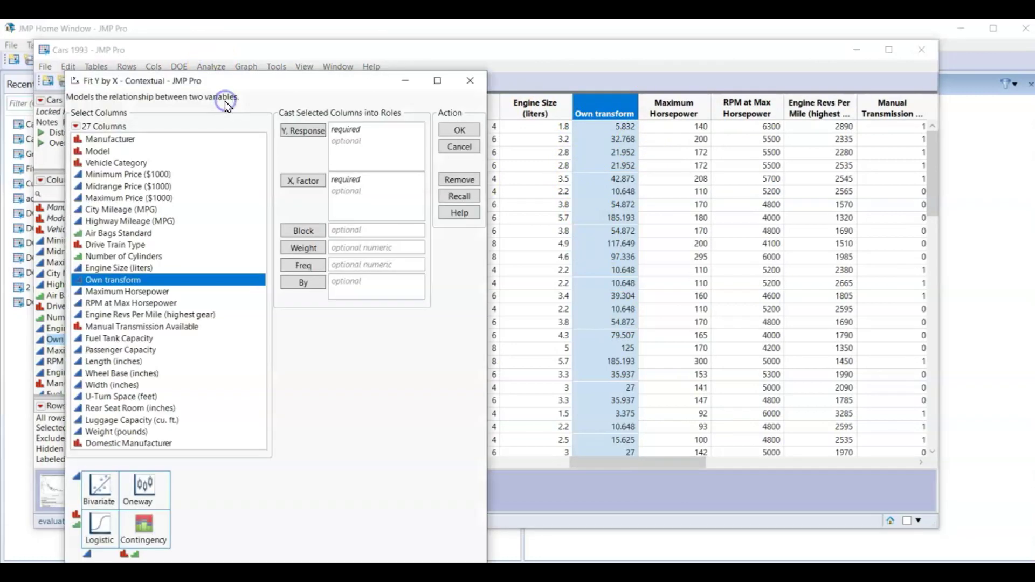
pyautogui.click(123, 212)
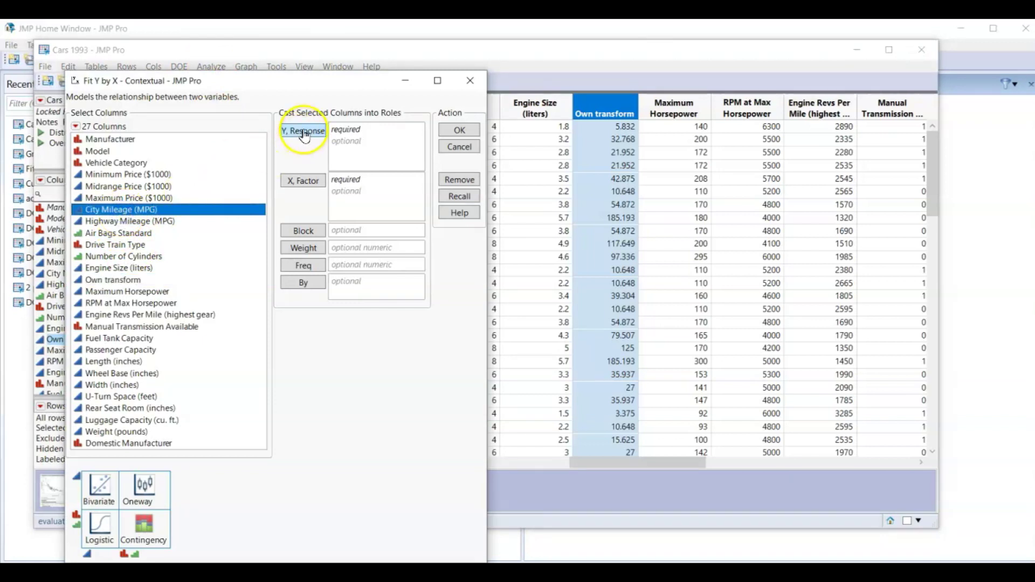
pyautogui.click(302, 130)
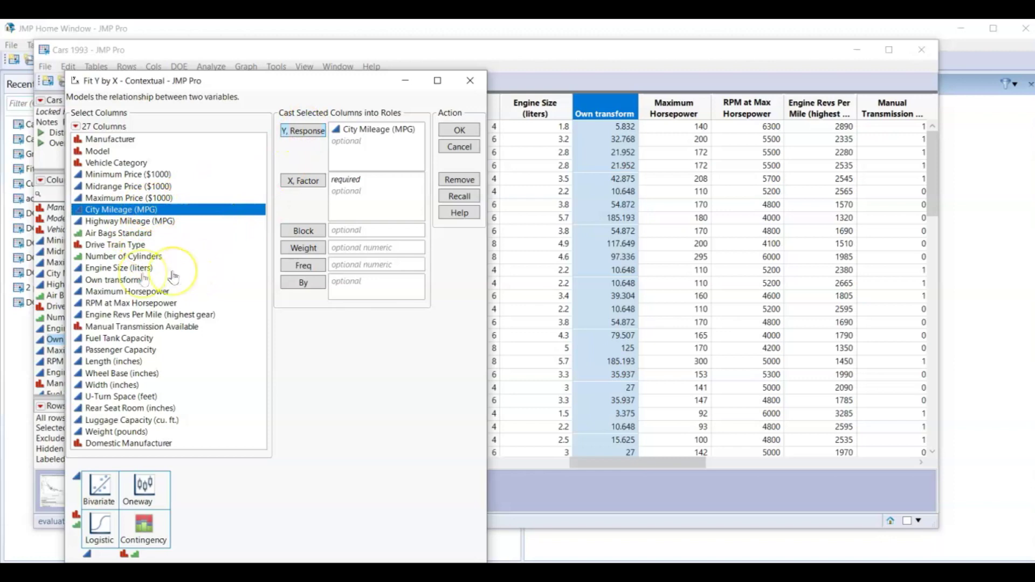
pyautogui.click(132, 280)
pyautogui.click(300, 181)
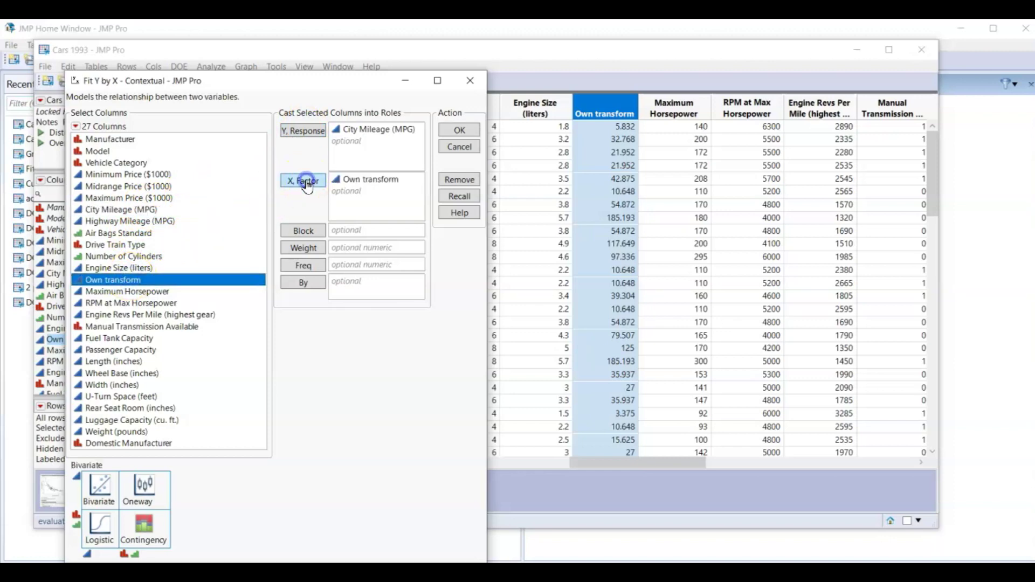
# - Run the analysis and fit a line: 24.717167 − 0.0827017×Own transform, RSquare 0.275153
pyautogui.click(460, 132)
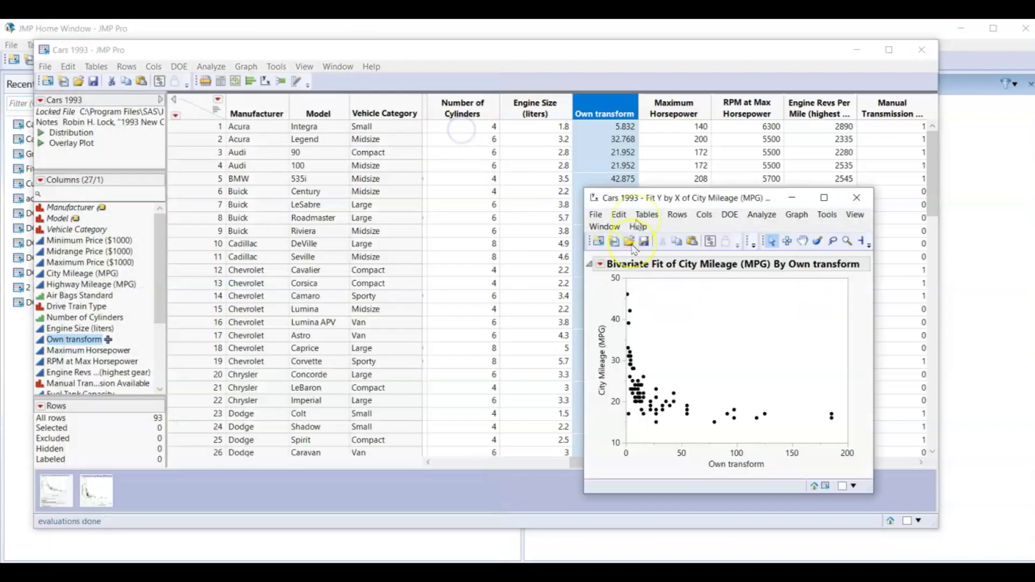
pyautogui.moveTo(659, 199); pyautogui.dragTo(416, 150)
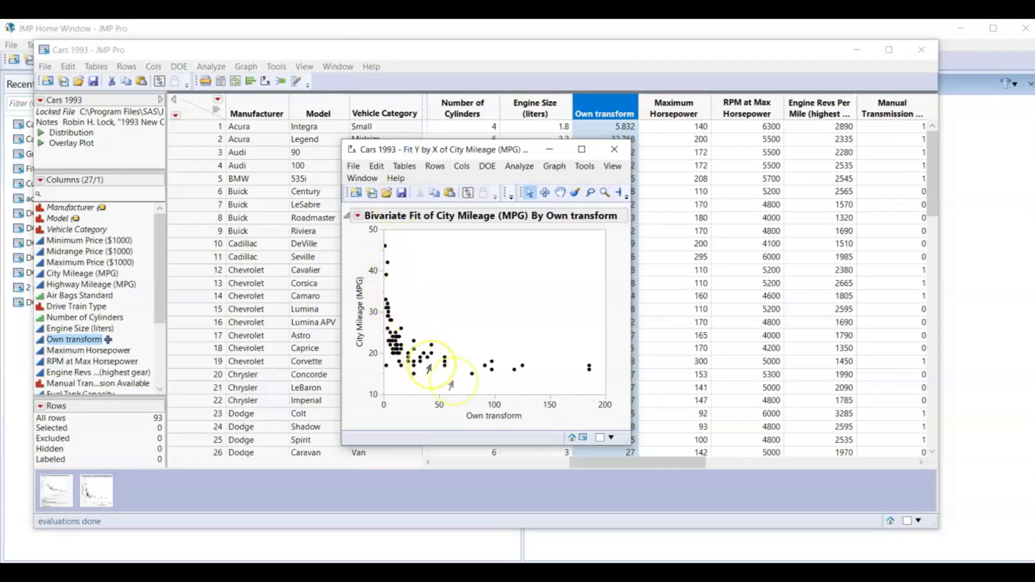
pyautogui.click(414, 342)
pyautogui.click(448, 280)
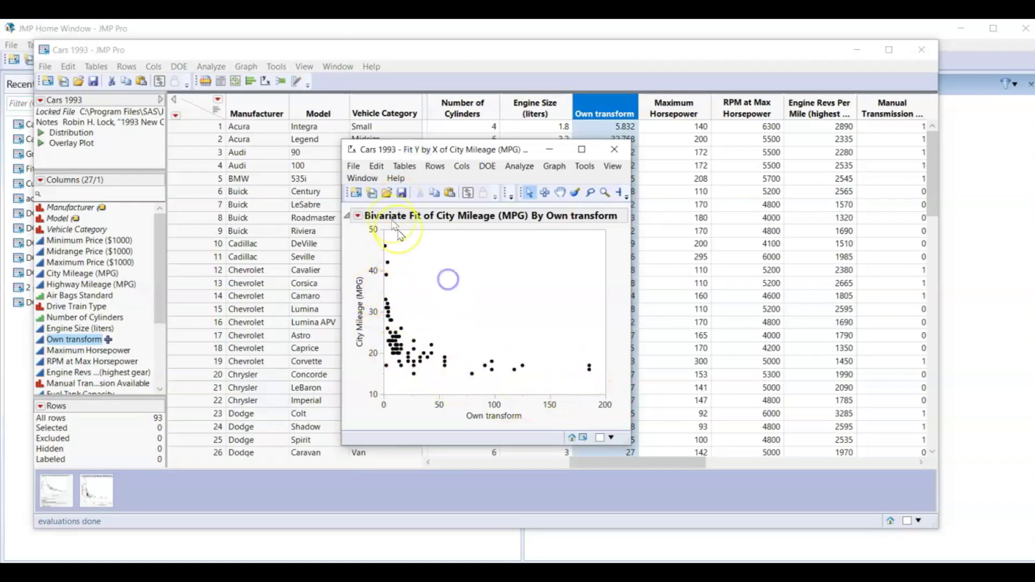
pyautogui.click(359, 218)
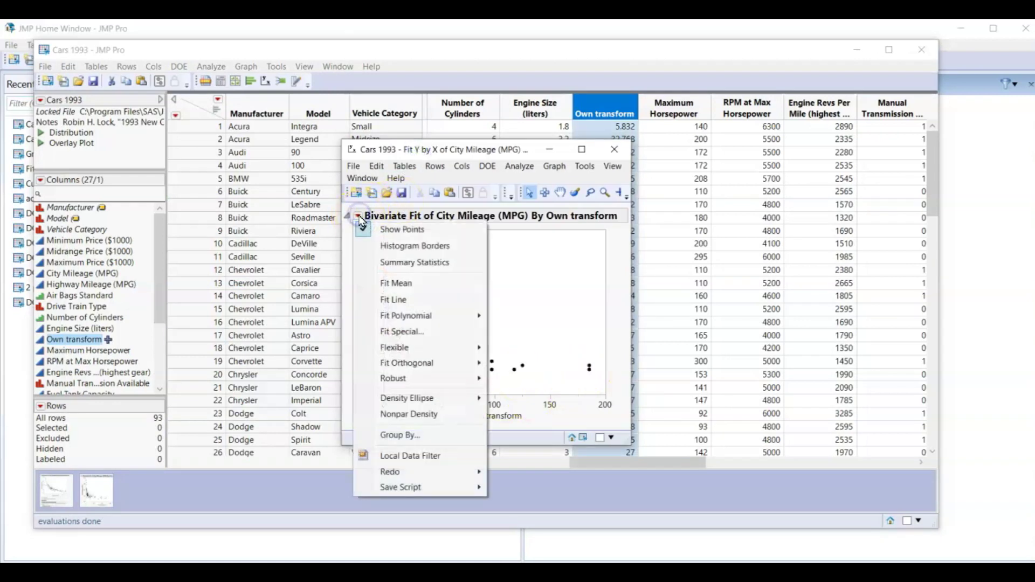
pyautogui.click(406, 298)
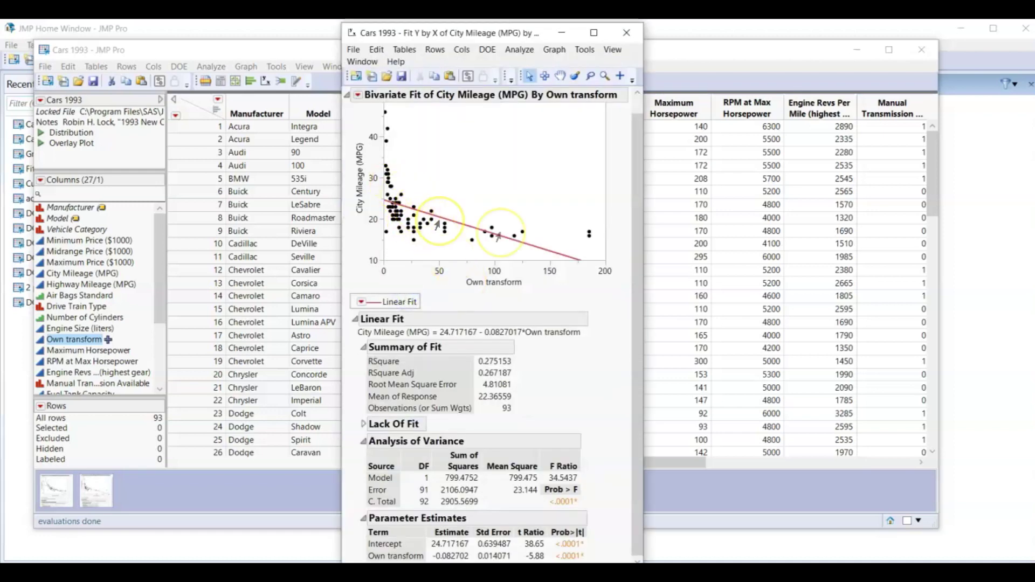